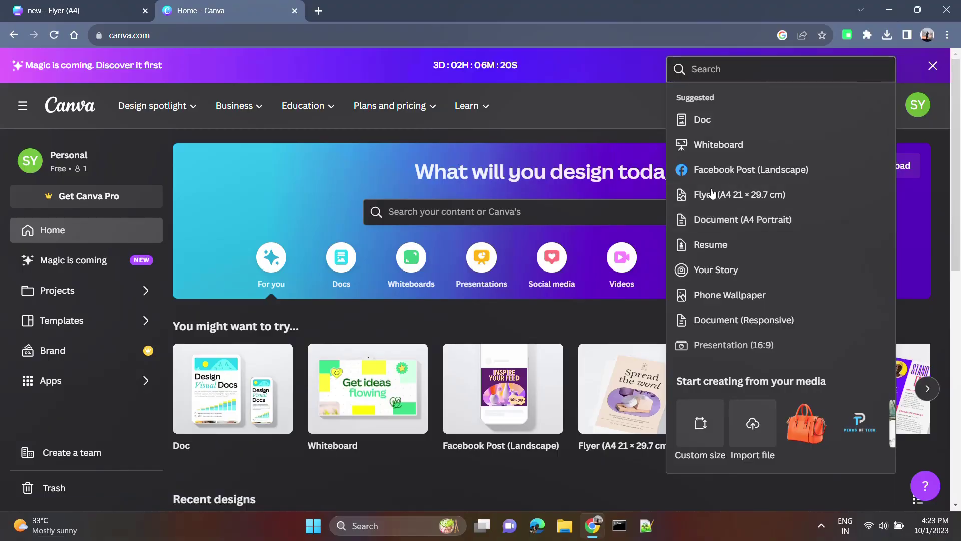
Create a Flyer (A4 21 × 29.7 cm) design and cover page 1 with the white sunburst graphic
left_click(711, 195)
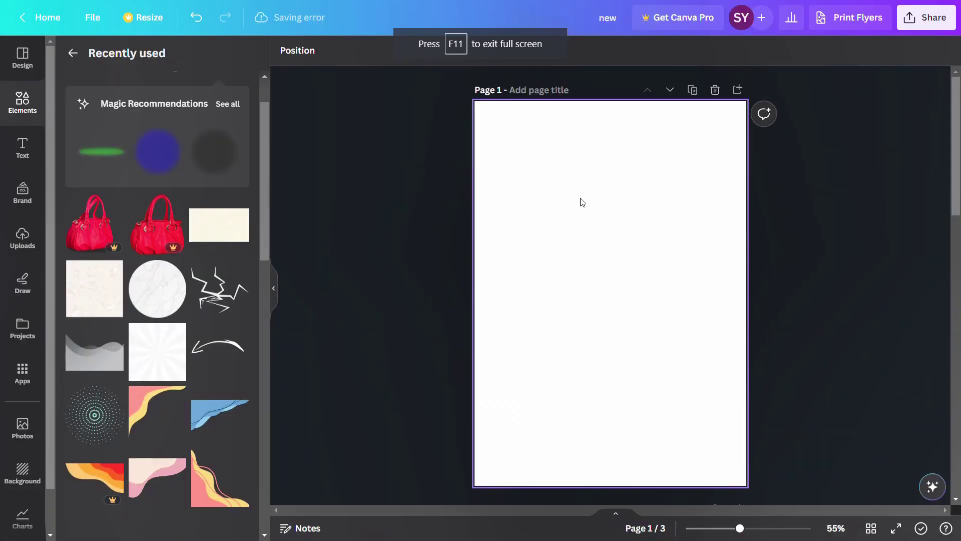
scroll(175, 352, "up", 1)
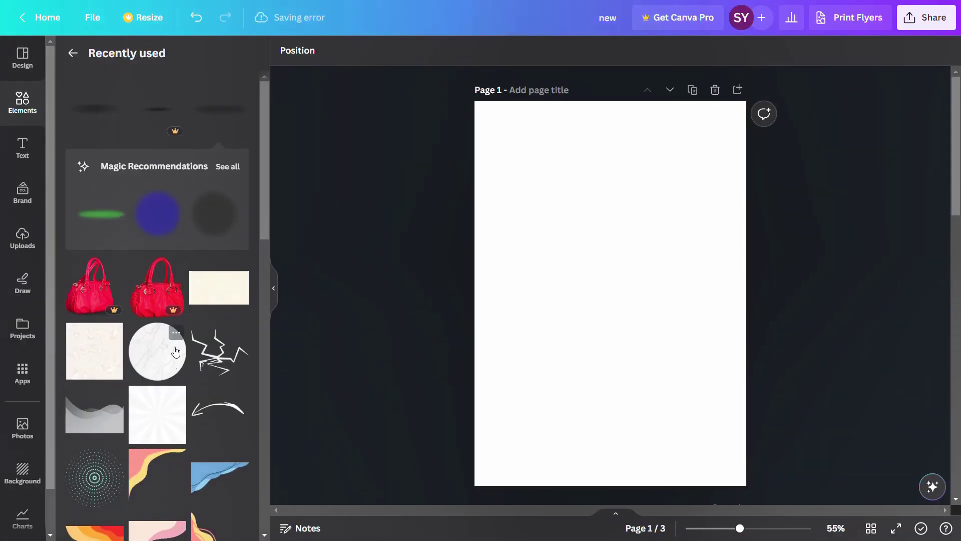
left_click(178, 412)
left_click_drag(556, 298, 528, 228)
left_click_drag(686, 323, 633, 328)
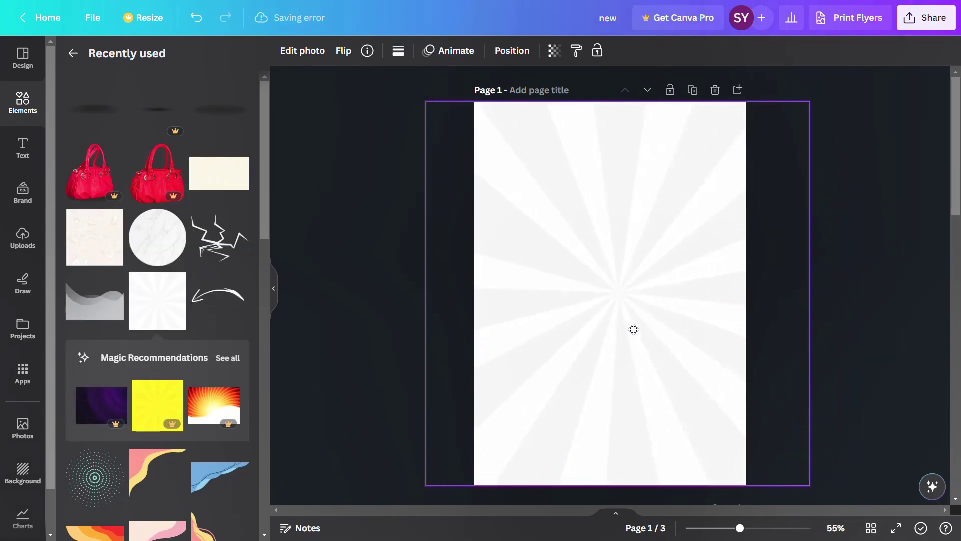
left_click(385, 171)
Add the pink-and-yellow wave graphic with outlined curves, rotate it 90° clockwise and fit it into the page's upper-left corner
scroll(250, 220, "down", 4)
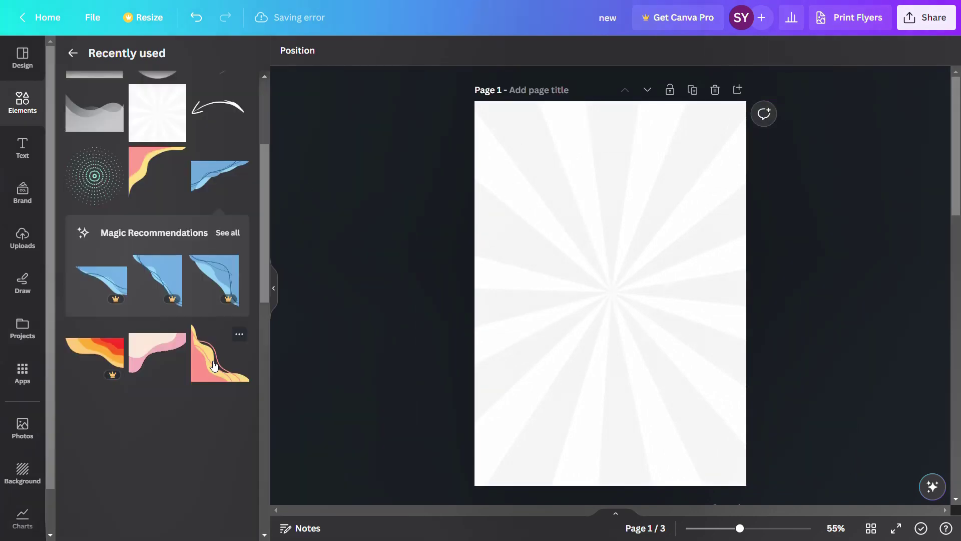
left_click(221, 350)
left_click_drag(609, 291, 539, 386)
left_click_drag(518, 316, 564, 235)
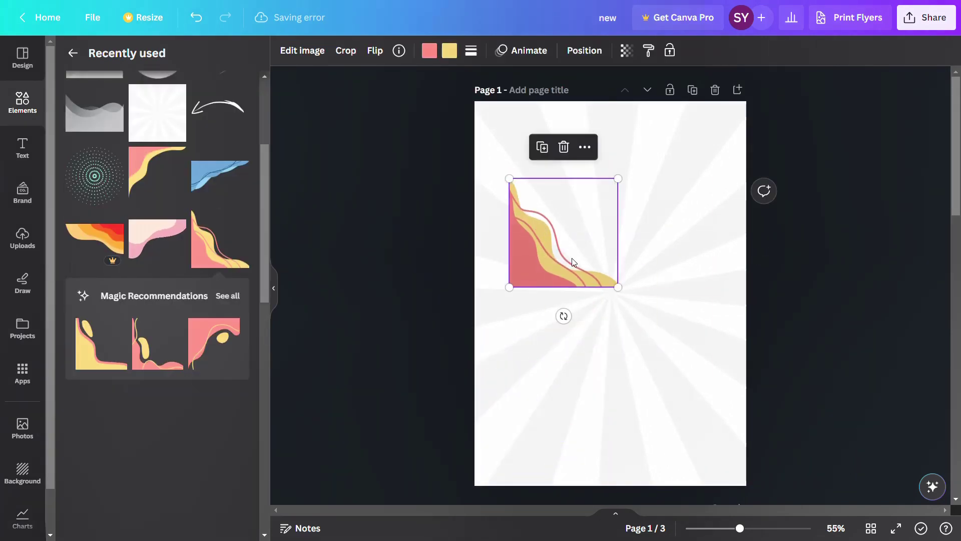
left_click_drag(564, 316, 465, 226)
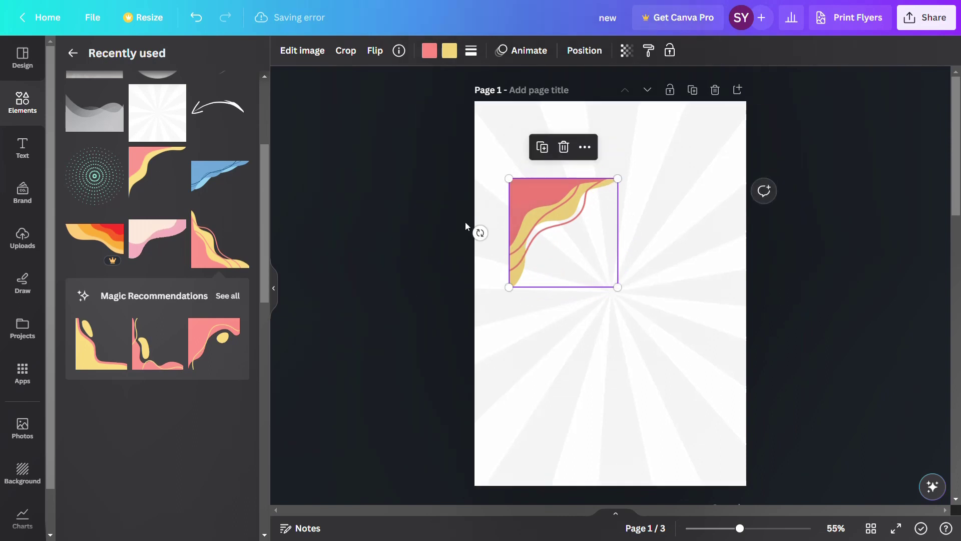
left_click_drag(559, 237, 525, 160)
left_click_drag(580, 210, 576, 204)
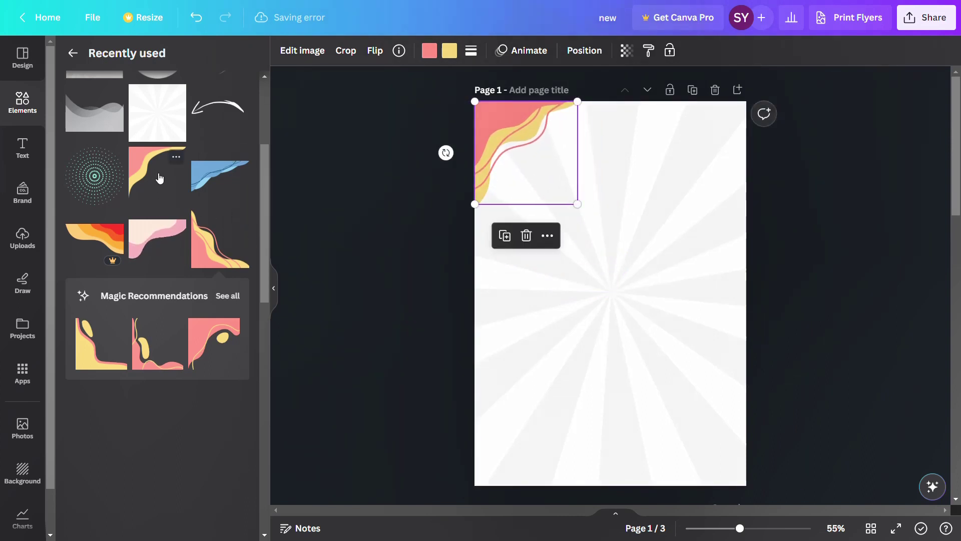
Insert the plain pink-and-yellow corner wave, and recolour the already placed corner wave with orange for pink and red (#df2f00) for yellow
left_click(159, 178)
left_click(509, 162)
left_click(429, 50)
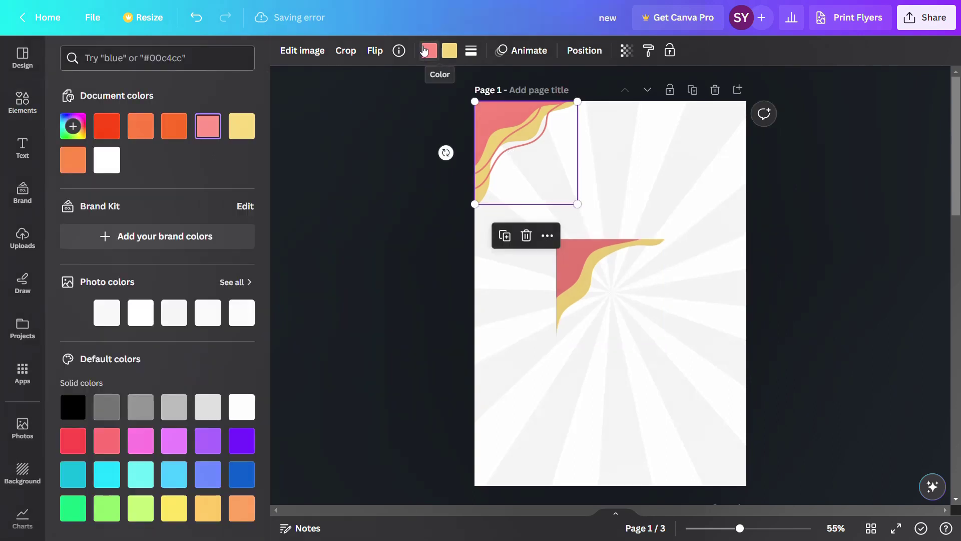
left_click(106, 128)
left_click(141, 126)
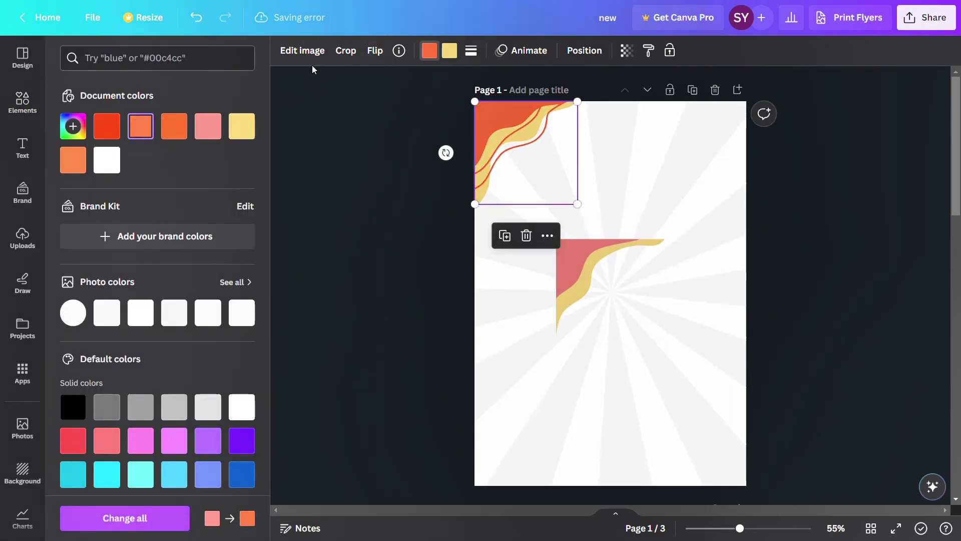
left_click(449, 50)
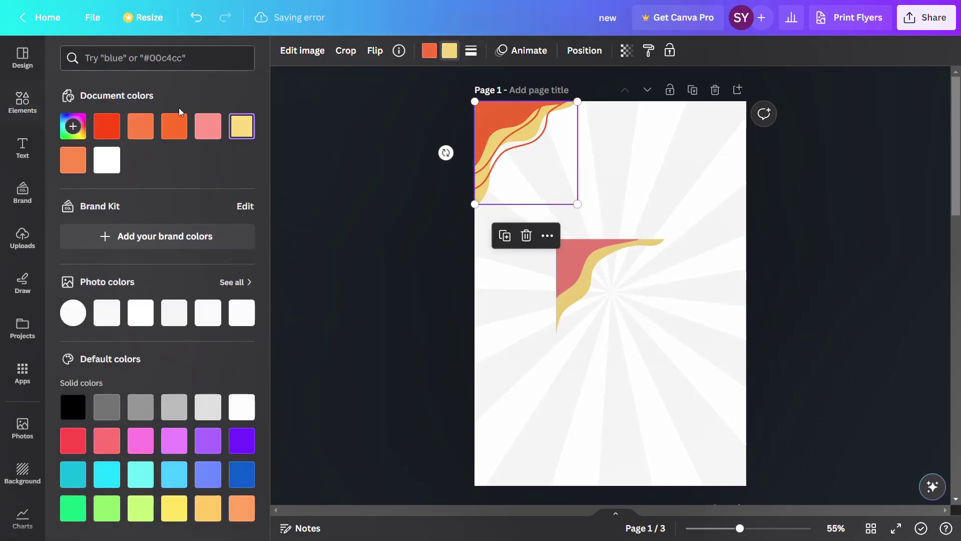
left_click(107, 125)
Place the second wave over the upper-left corner wave and recolour its yellow part orange and its pink part red (#df2f00)
left_click_drag(576, 263, 477, 126)
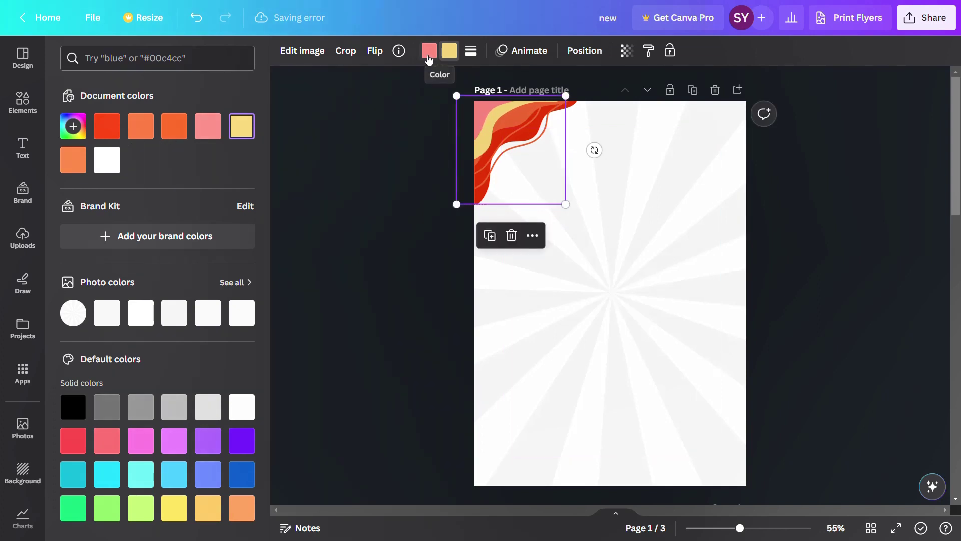
left_click(169, 128)
left_click(430, 50)
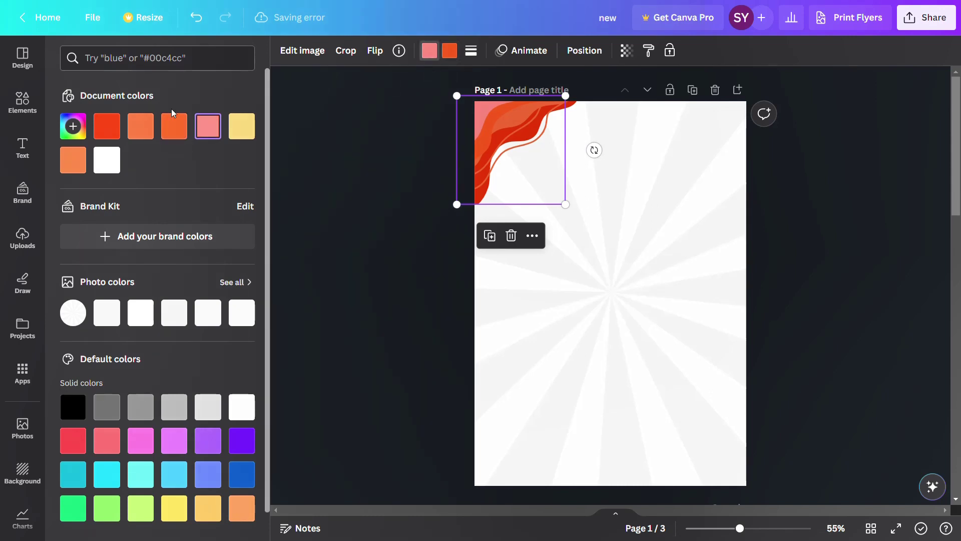
left_click(106, 129)
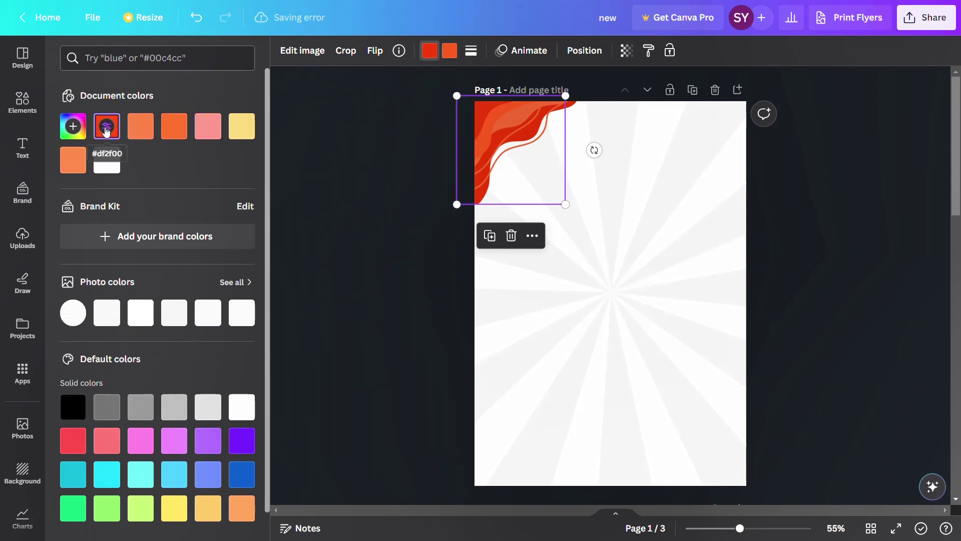
mouse_move(492, 124)
left_mouse_down()
mouse_move(485, 111)
mouse_move(476, 115)
left_mouse_up()
left_click(415, 211)
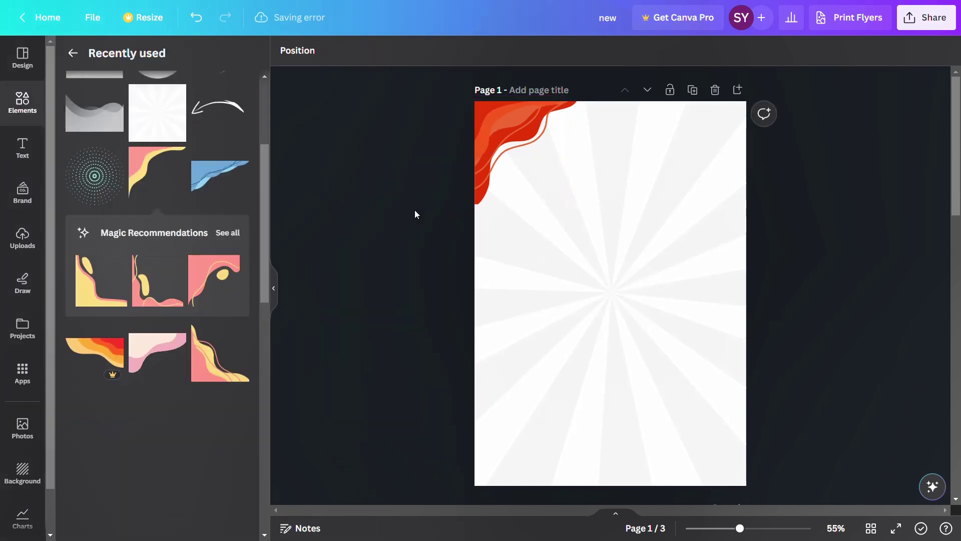
Duplicate both corner waves, rotate the copies 180° and place them in the page's lower-right corner
left_click(492, 152)
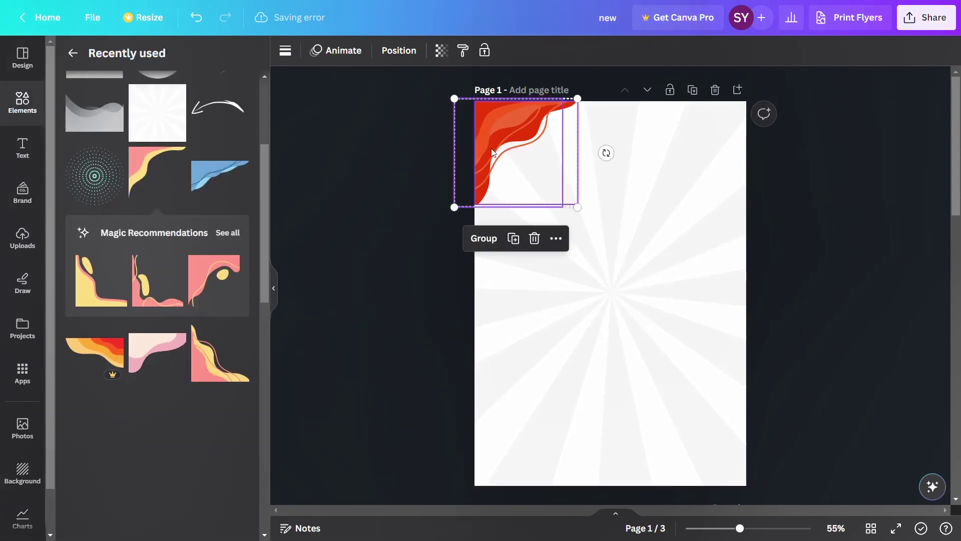
left_click_drag(469, 127, 590, 285)
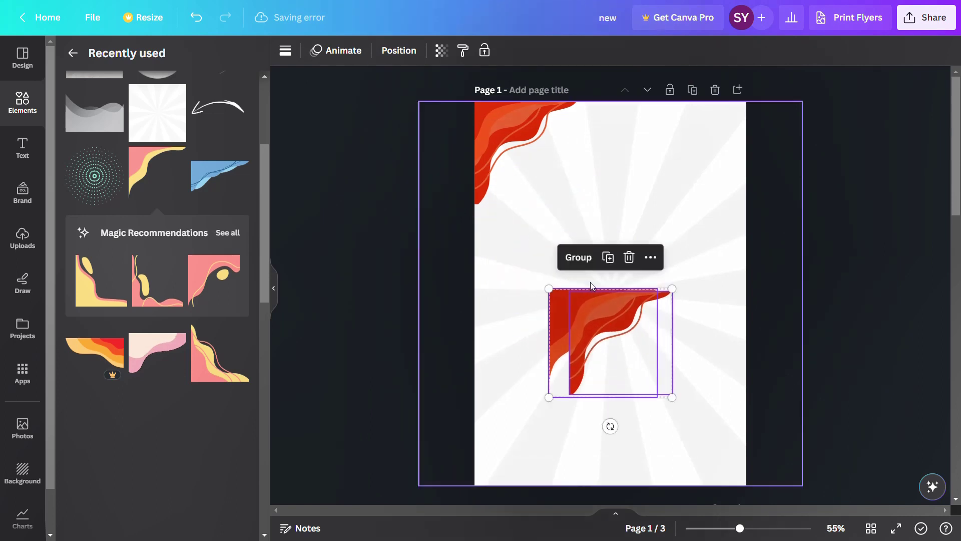
left_click_drag(609, 426, 614, 272)
left_click_drag(601, 345, 693, 436)
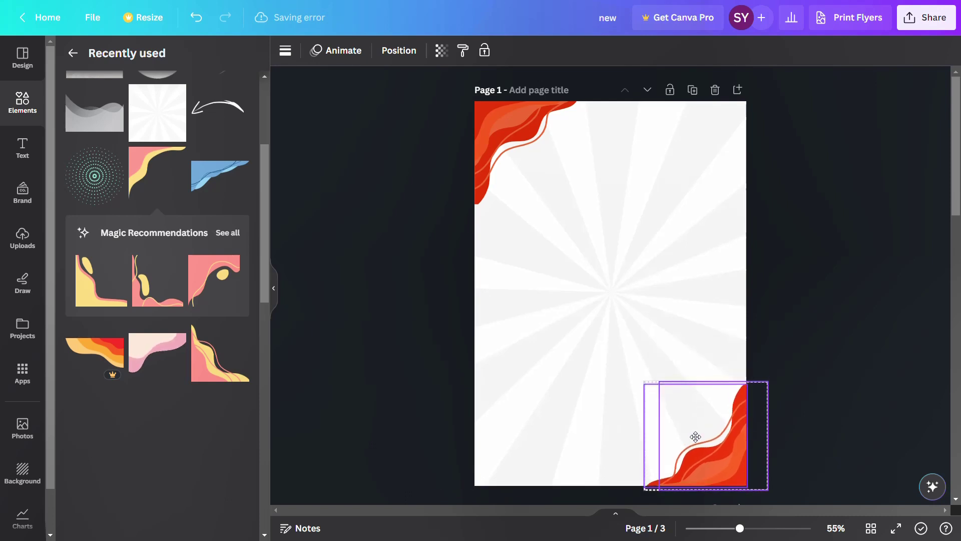
left_click(783, 308)
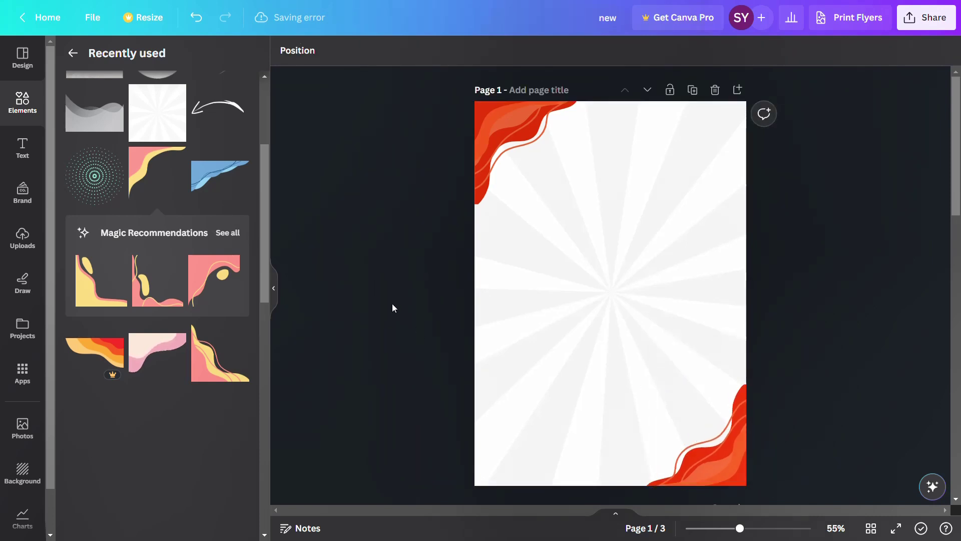
Add a red (#df2f00) dotted circle graphic, enlarge it at the page's right edge, and place a copy in the lower-left corner
left_click(106, 183)
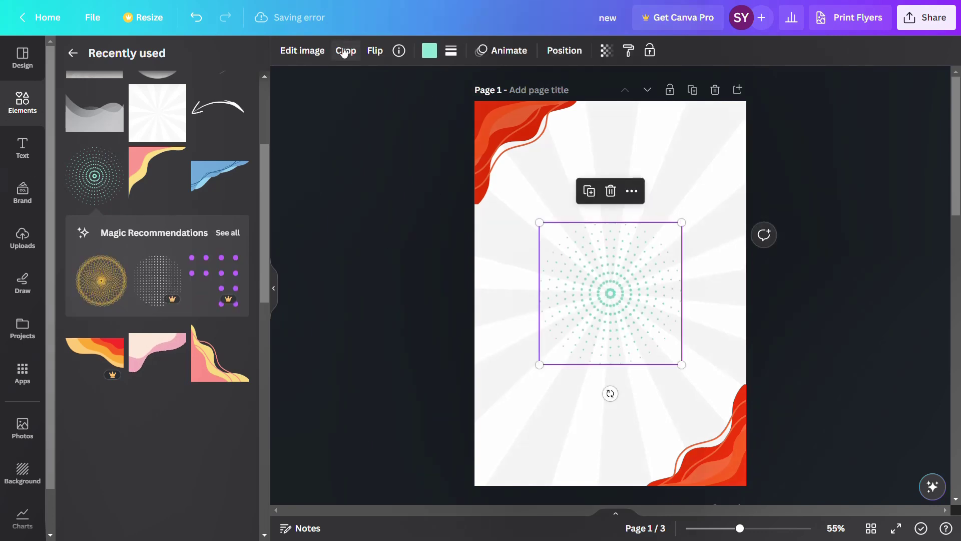
left_click(429, 50)
left_click(140, 125)
left_click_drag(591, 305, 728, 277)
left_click_drag(678, 335, 666, 343)
left_click_drag(730, 286, 506, 466)
key("ctrl+d")
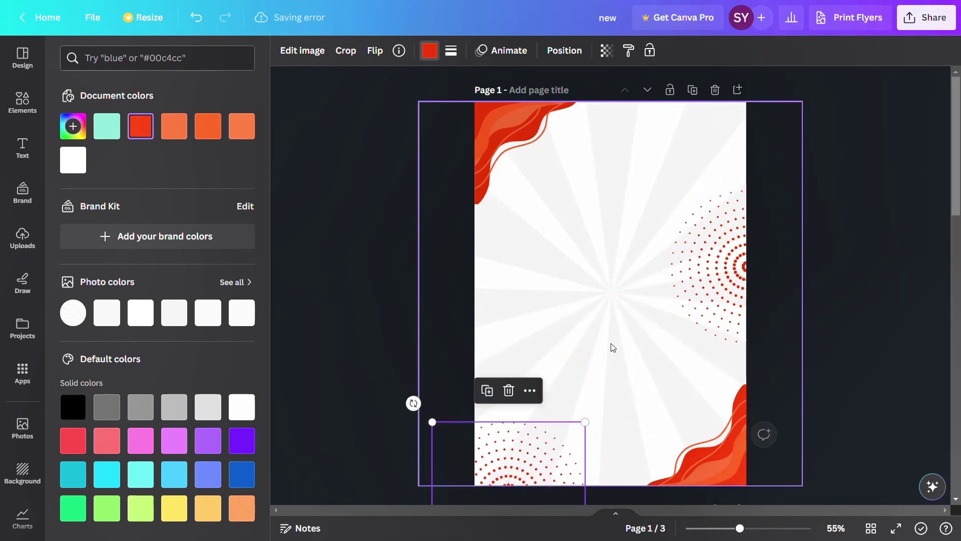
Add the curved hand-drawn arrow, rotate it to point up and right, and duplicate it so one copy sits above the other
left_click(22, 103)
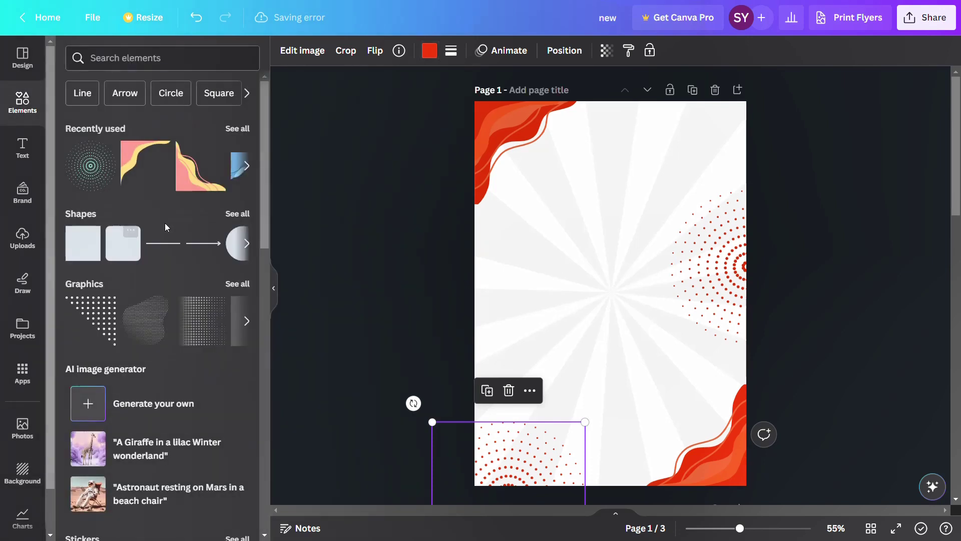
left_click(238, 129)
left_click(105, 423)
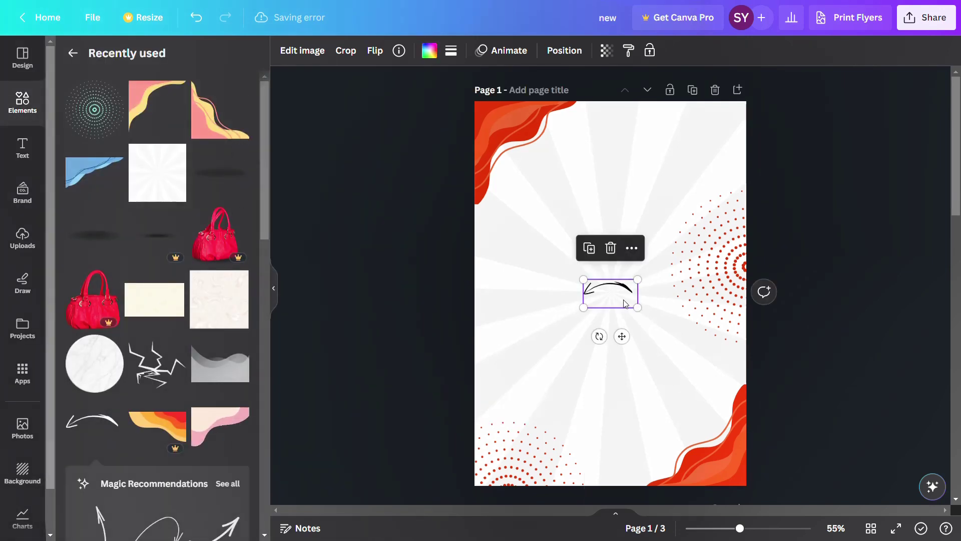
left_click_drag(599, 337, 600, 261)
left_click_drag(605, 289, 557, 214)
key("ctrl+d")
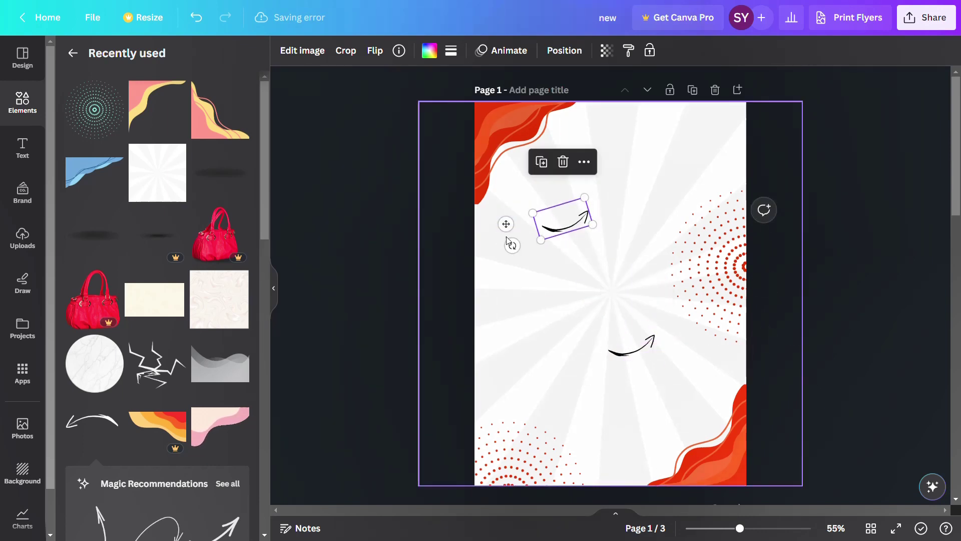
Enlarge the upper arrow, rotate it to point down and left, and recolour both arrows red (#df2f00)
left_click_drag(509, 241, 645, 213)
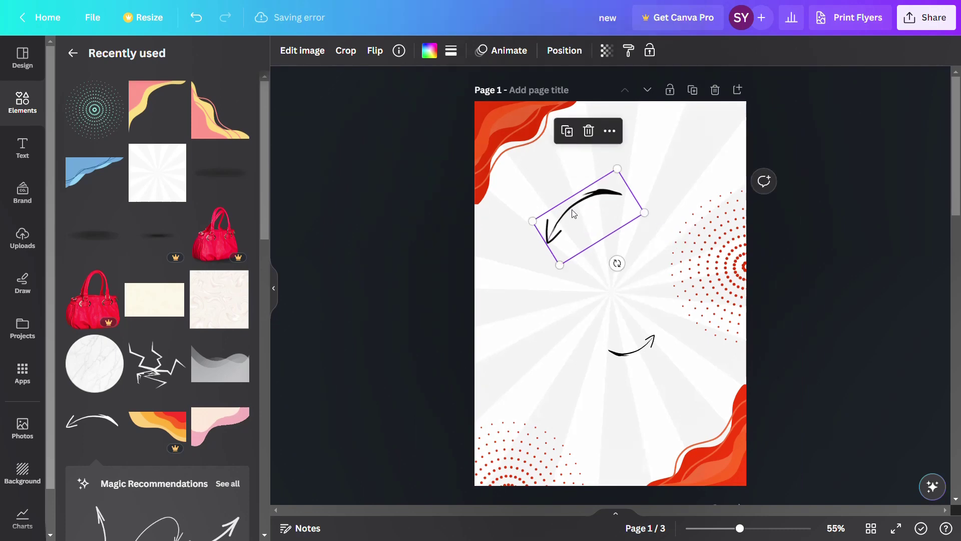
left_click_drag(574, 215, 549, 204)
left_click(429, 50)
left_click(140, 126)
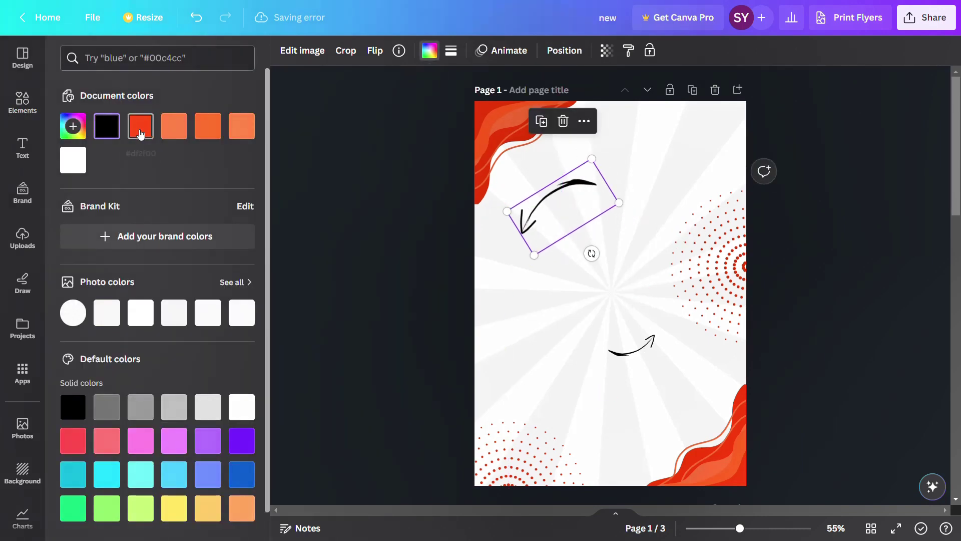
left_click(611, 342)
Insert the uploaded orange handbag image, position it between the two arrows and flip it horizontally
left_click(22, 238)
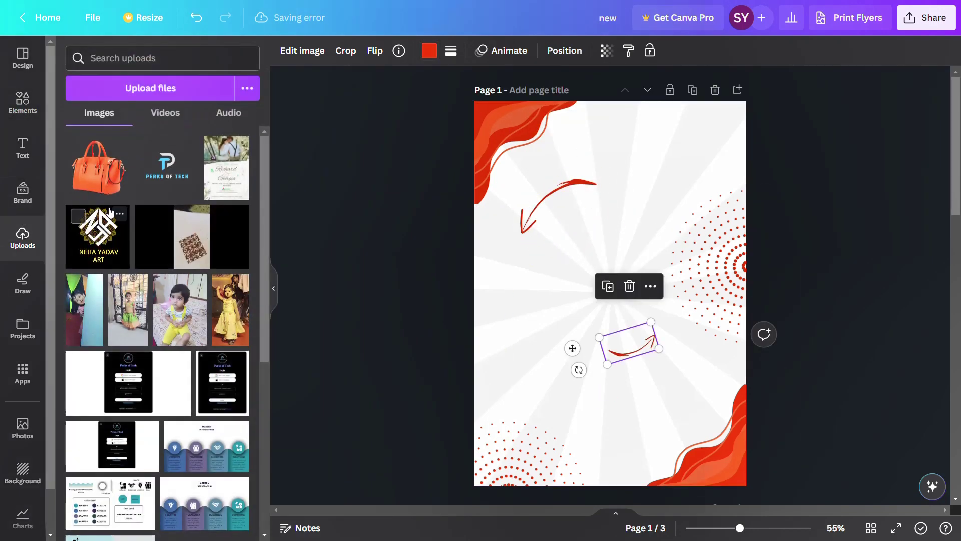
left_click(96, 168)
left_click(21, 70)
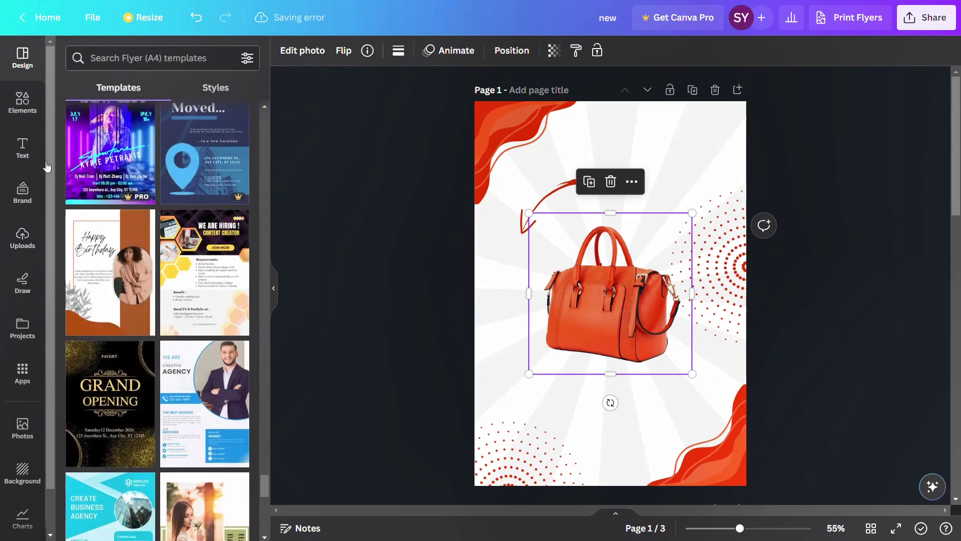
left_click(22, 103)
left_click_drag(594, 322, 585, 277)
left_click(343, 50)
left_click(386, 84)
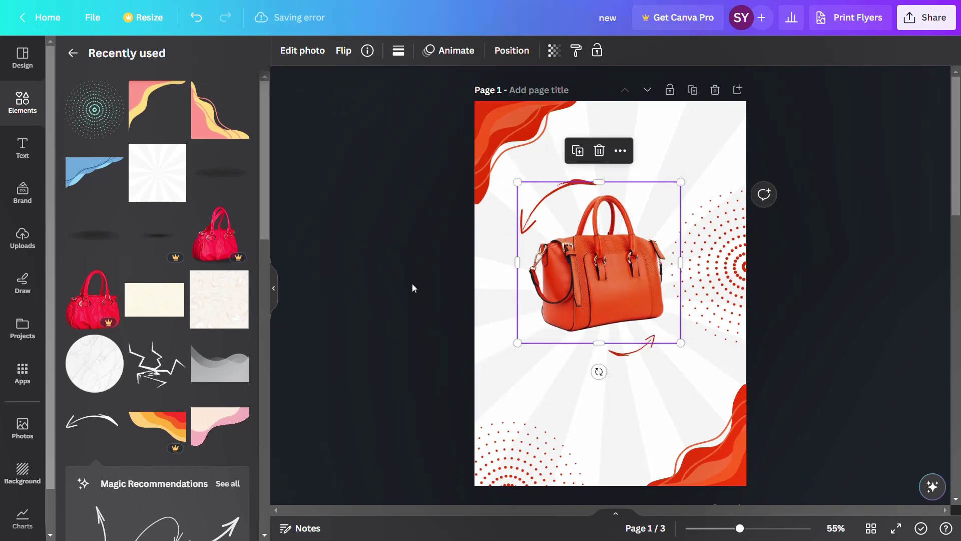
Add the soft dark shadow graphic beneath the handbag and size it to the bag's base
left_click_drag(220, 199, 568, 323)
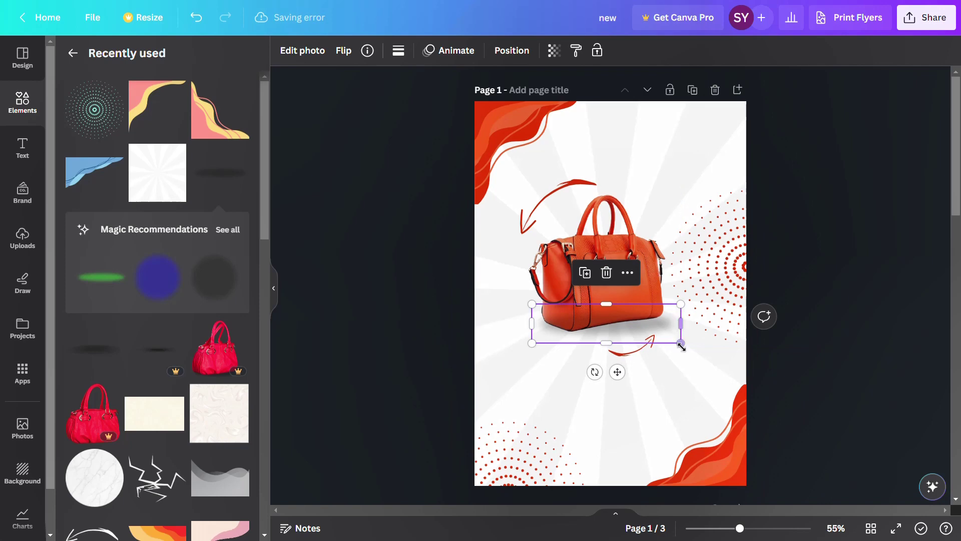
left_click_drag(681, 344, 675, 342)
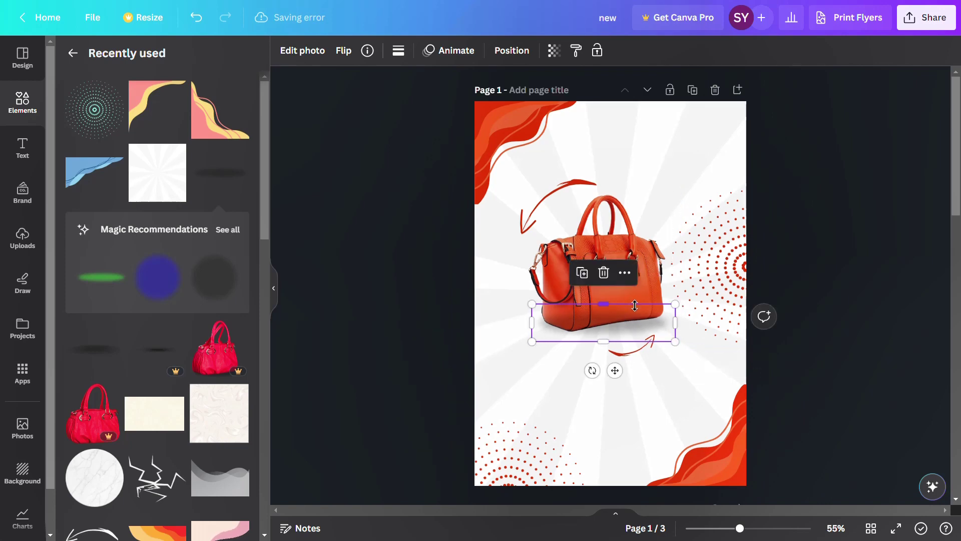
left_click(423, 295)
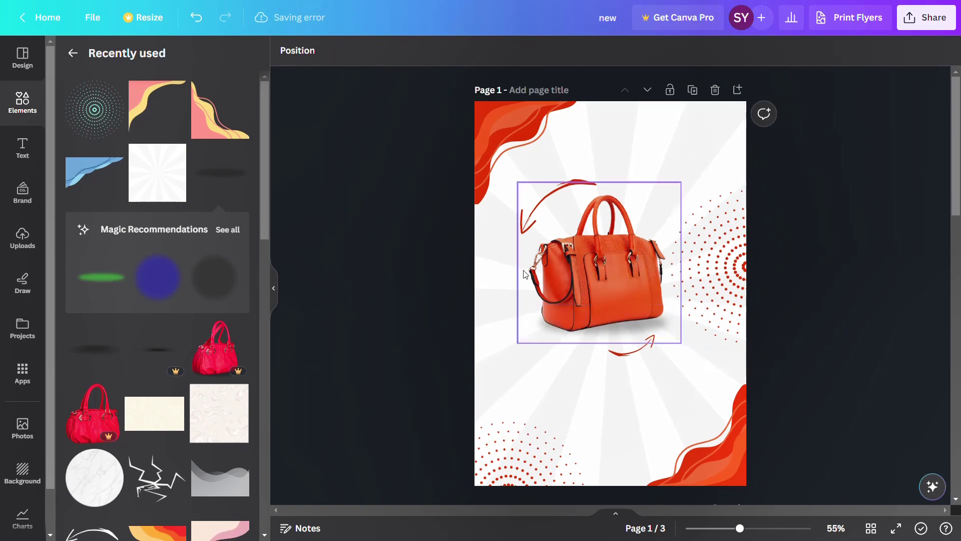
Add the heading "NEW" in the page's upper-right area and set its font to Allerta Stencil
left_click(15, 149)
left_click(112, 203)
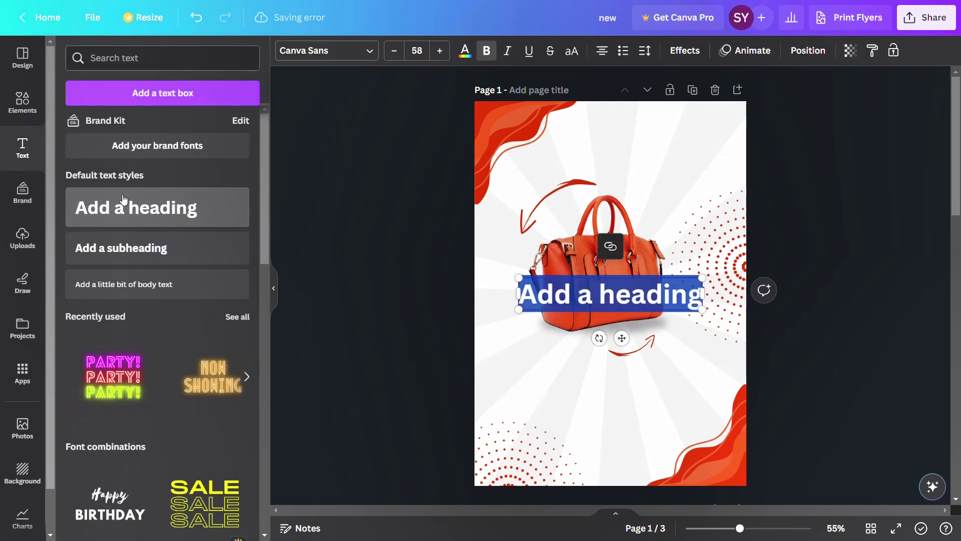
type("M")
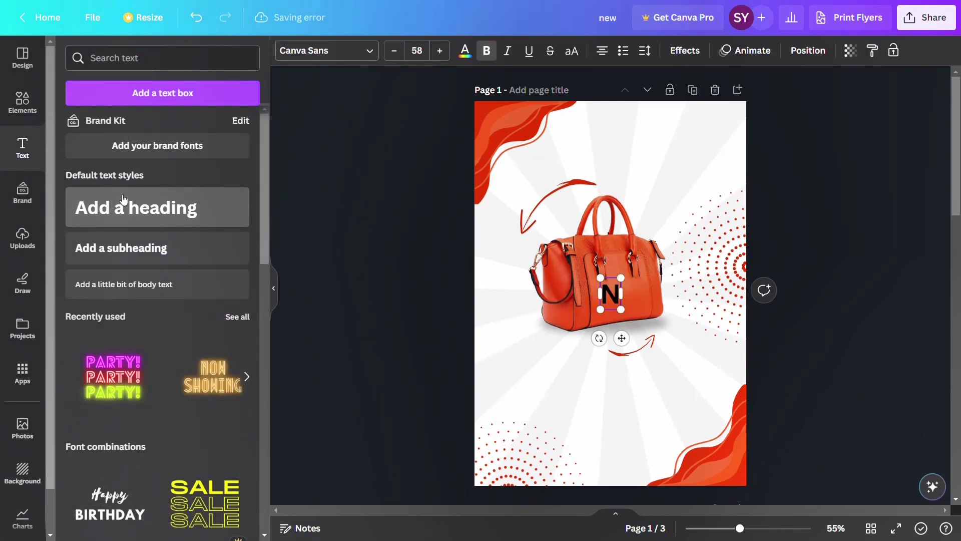
left_click_drag(621, 338, 701, 168)
left_click(343, 52)
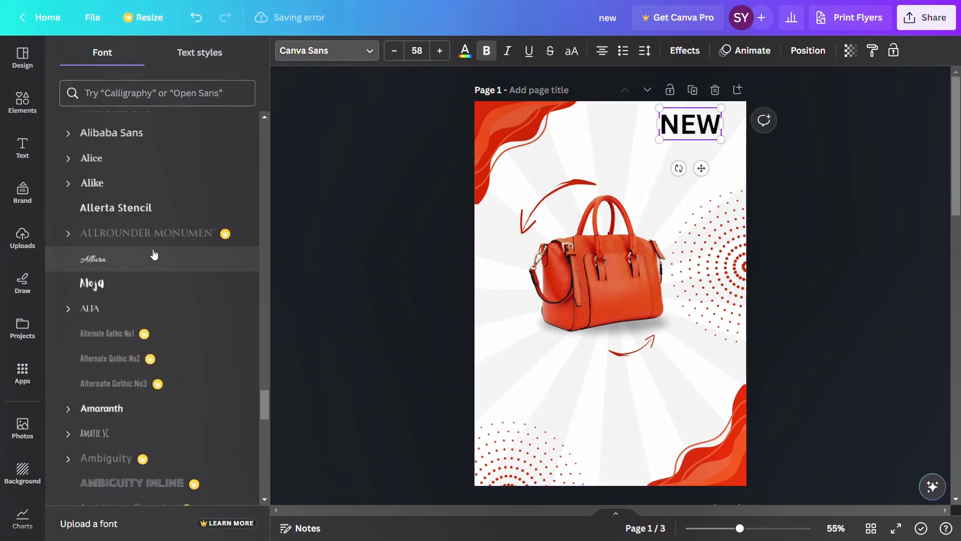
left_click(151, 211)
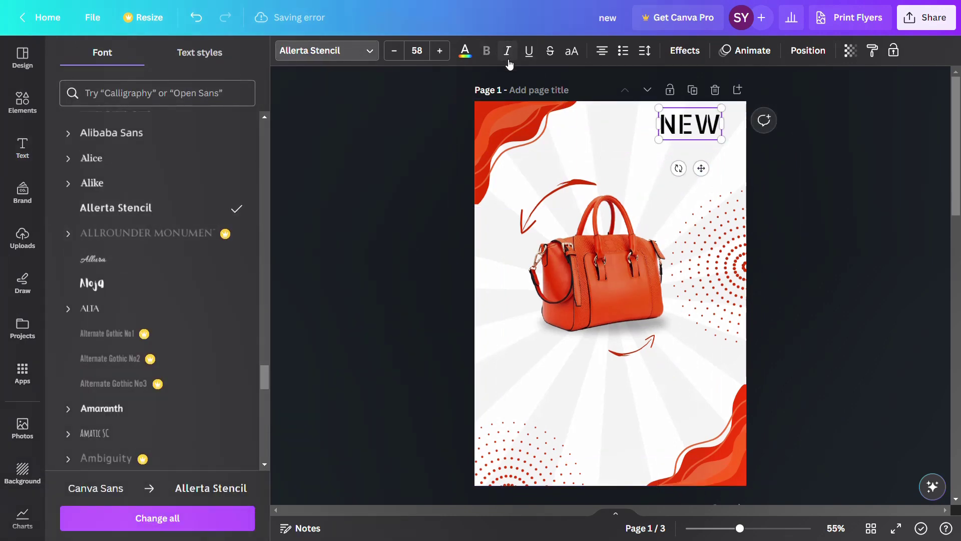
Italicize the "NEW" heading and recolour it red (#df2f00)
left_click(569, 142)
left_click(690, 123)
left_click(507, 50)
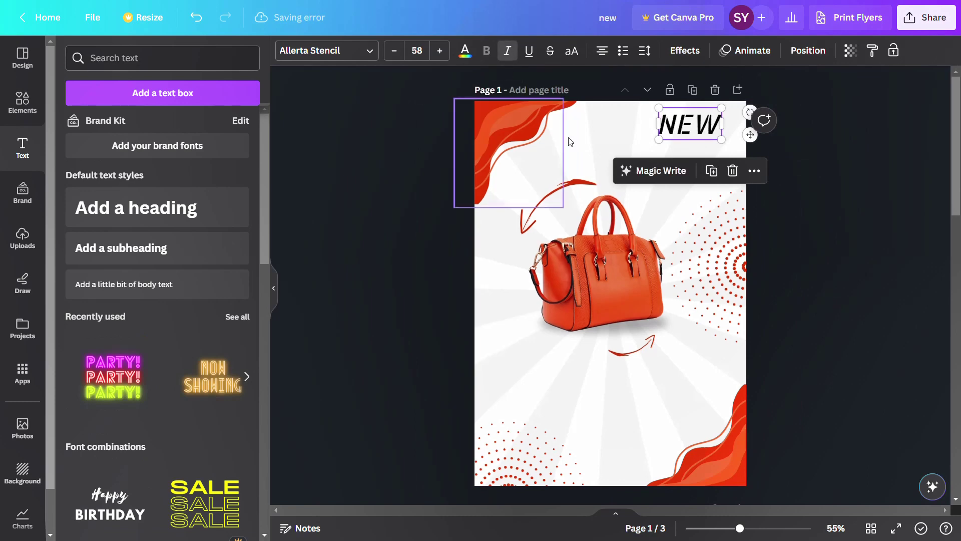
left_click(464, 50)
left_click(139, 124)
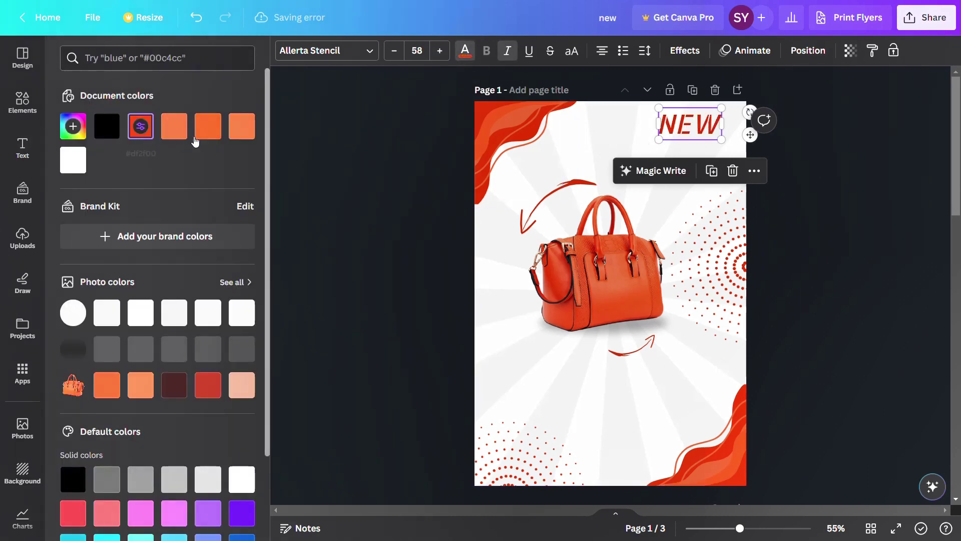
Duplicate the "NEW" heading, change the copy's text to "ARRIVAL" and place it just below, aligned with the right edge of "NEW"
left_click(684, 127)
key("ctrl+d")
left_click_drag(684, 126, 670, 162)
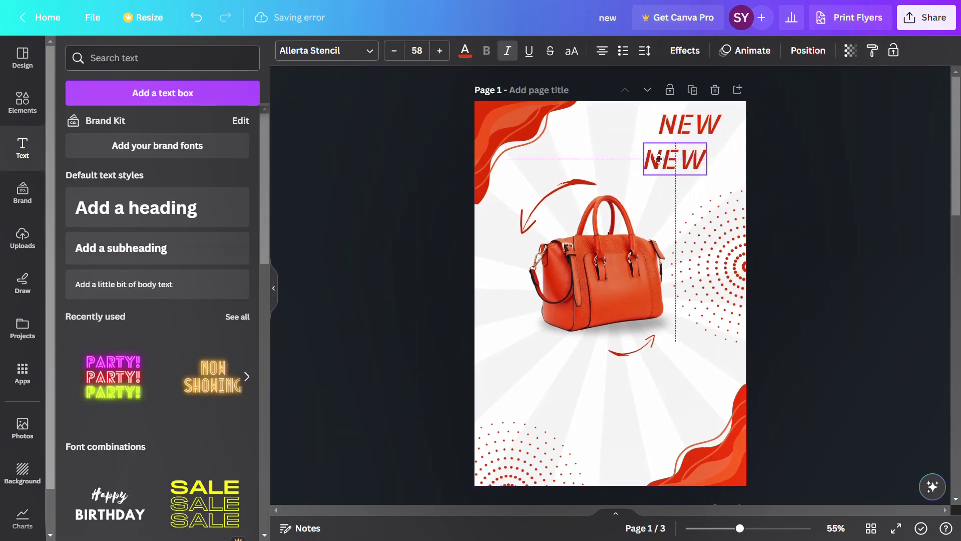
double_click(674, 160)
type("ARRIVAL")
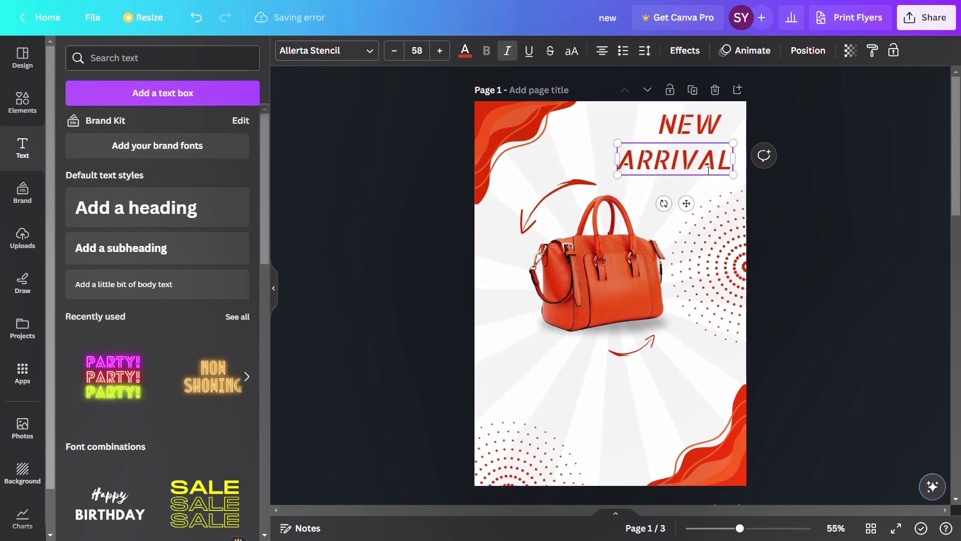
left_click_drag(687, 203, 674, 193)
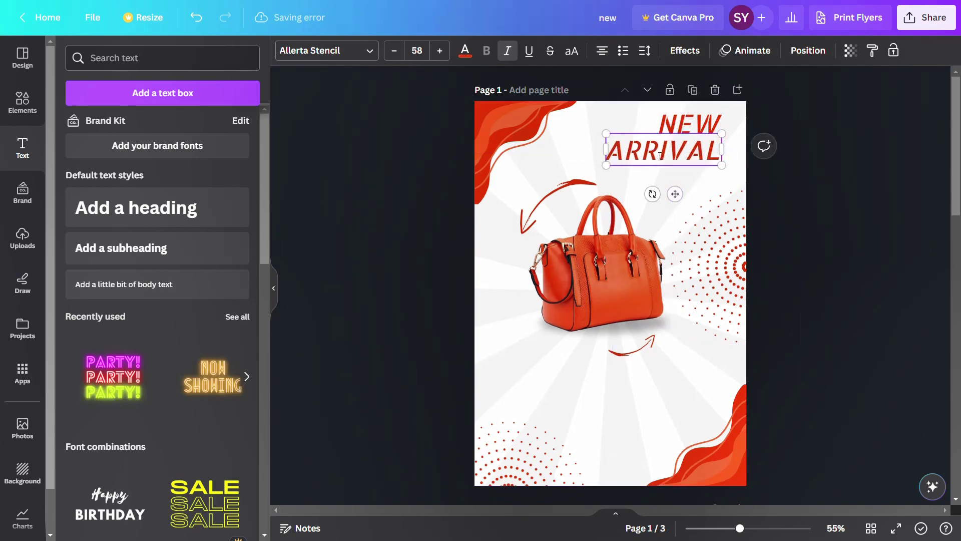
Set the font size of both the "NEW" and "ARRIVAL" headings to 50
left_click(689, 123)
left_click(420, 46)
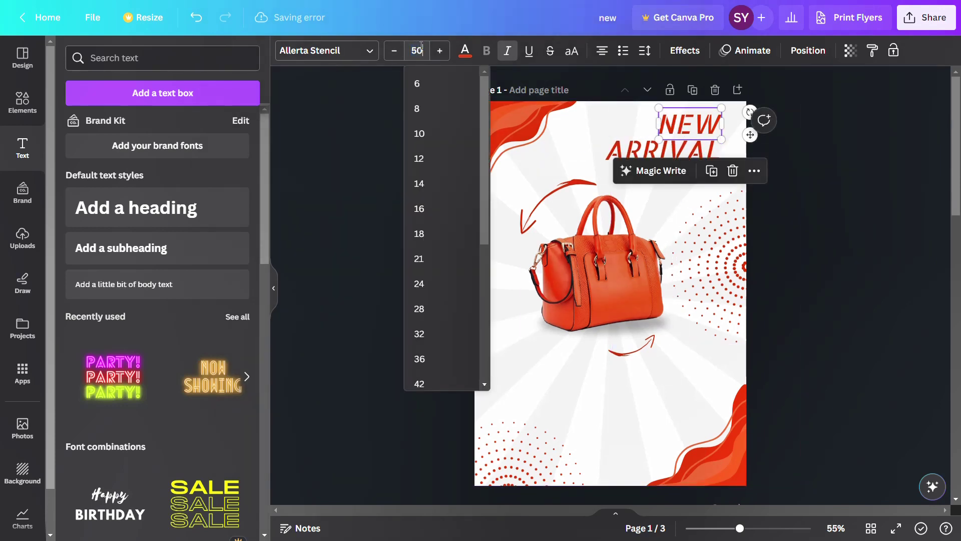
key("Tab")
key("Tab")
left_click(427, 46)
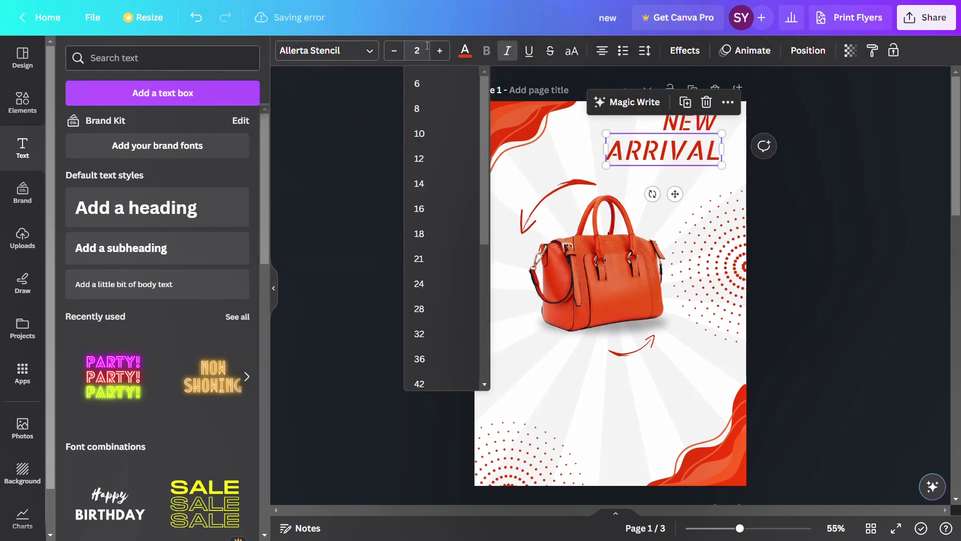
key("Return")
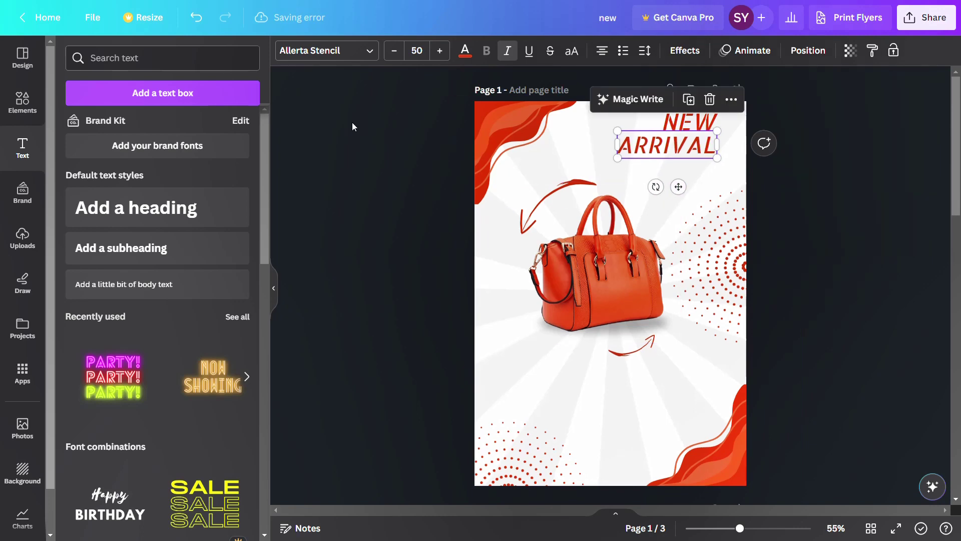
Add a subheading below the handbag reading "New Collection" on two lines
left_click(129, 241)
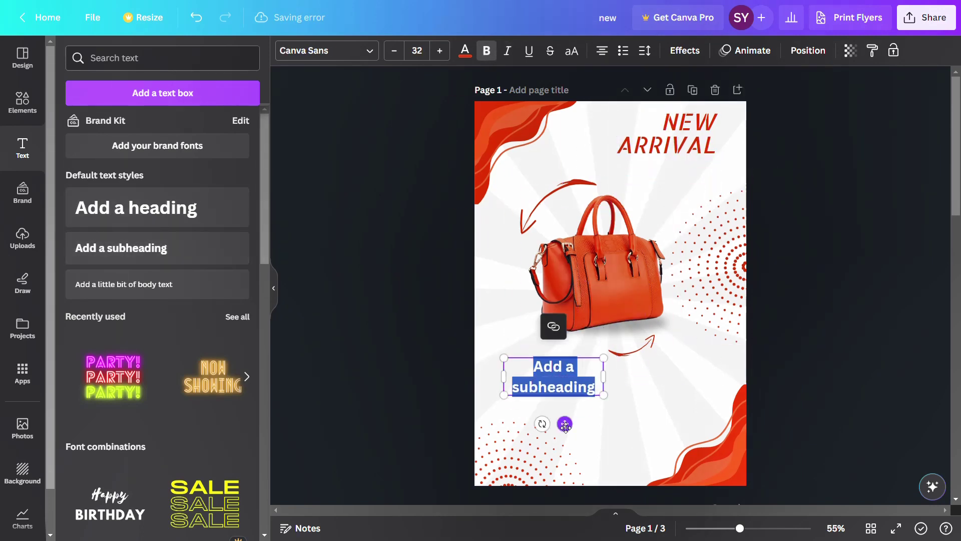
type("N")
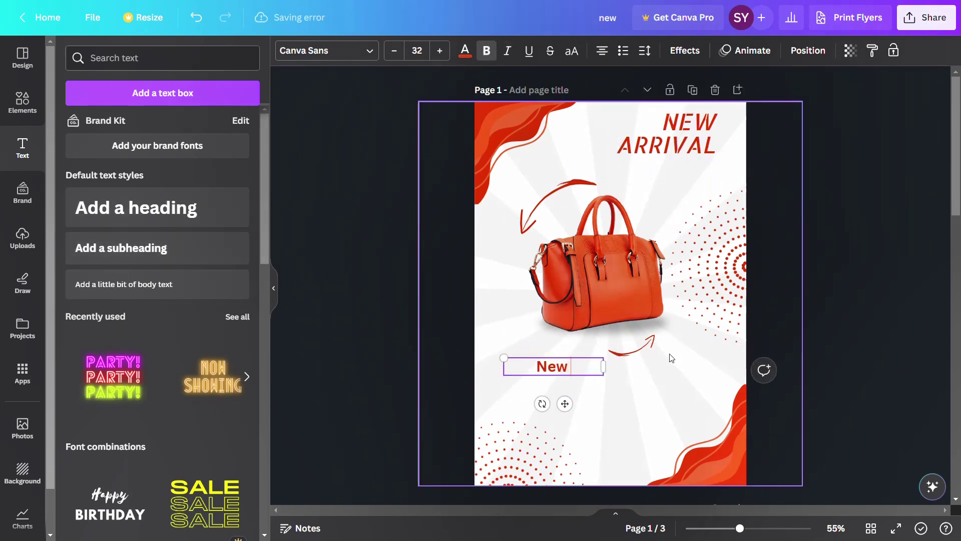
type("ew")
key("Return")
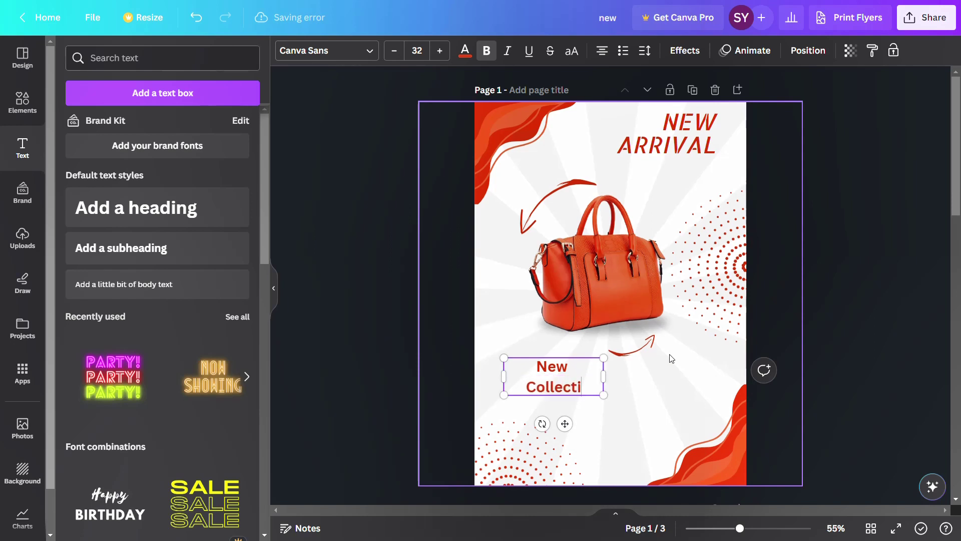
left_click(523, 337)
left_click(555, 381)
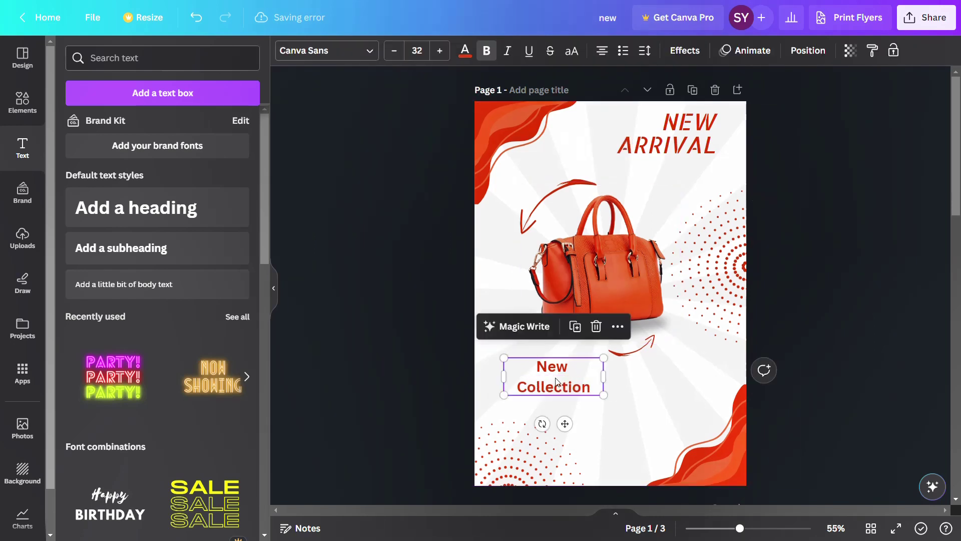
Left-align "New Collection" with line spacing 1.1, enlarge it to size 37 and move it up beneath the handbag
left_click(645, 50)
left_click(686, 136)
left_click_drag(687, 140, 689, 145)
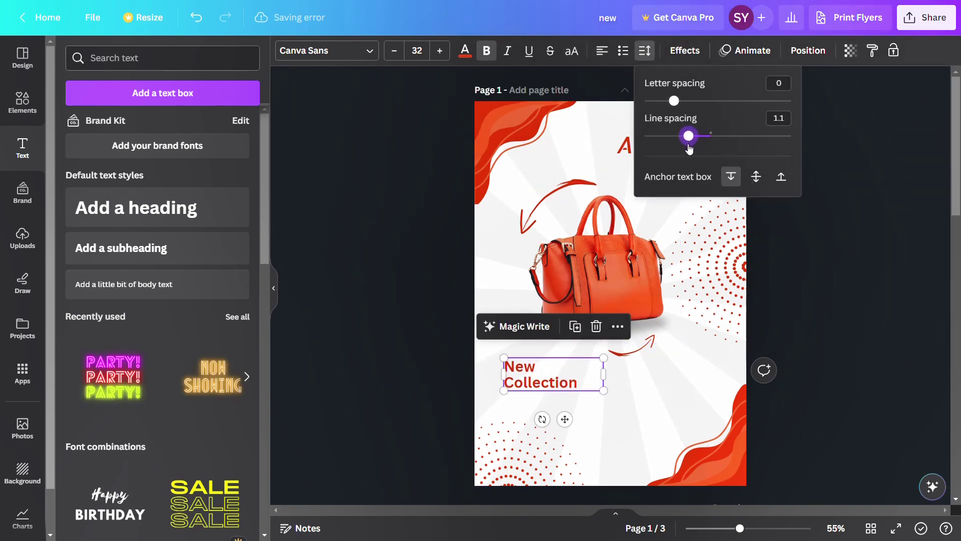
left_click_drag(603, 391, 575, 352)
Shift the upper arrow, handbag and shadow up and left, and place the lower arrow to the right of "New Collection"
left_click(635, 352)
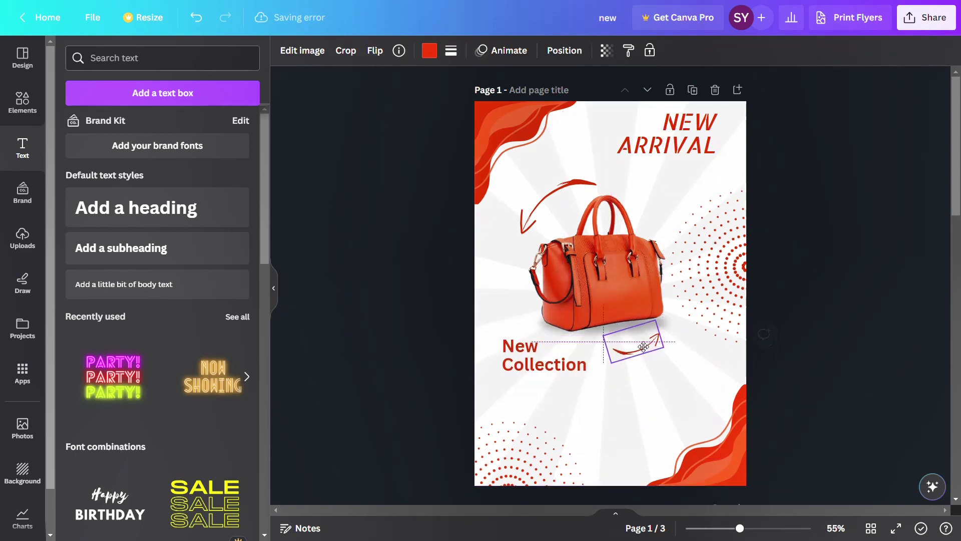
left_click_drag(635, 352, 658, 354)
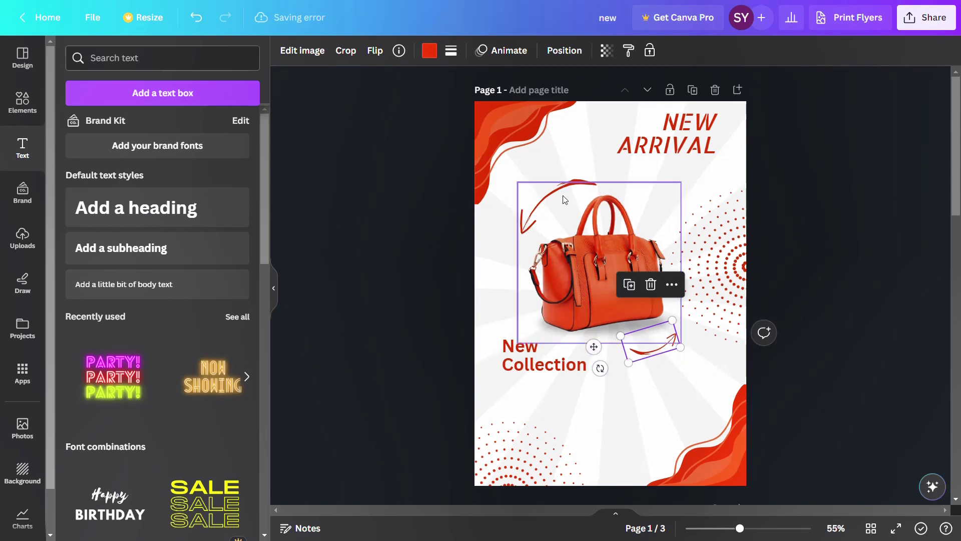
left_click_drag(563, 195, 554, 178)
left_click_drag(590, 270, 575, 255)
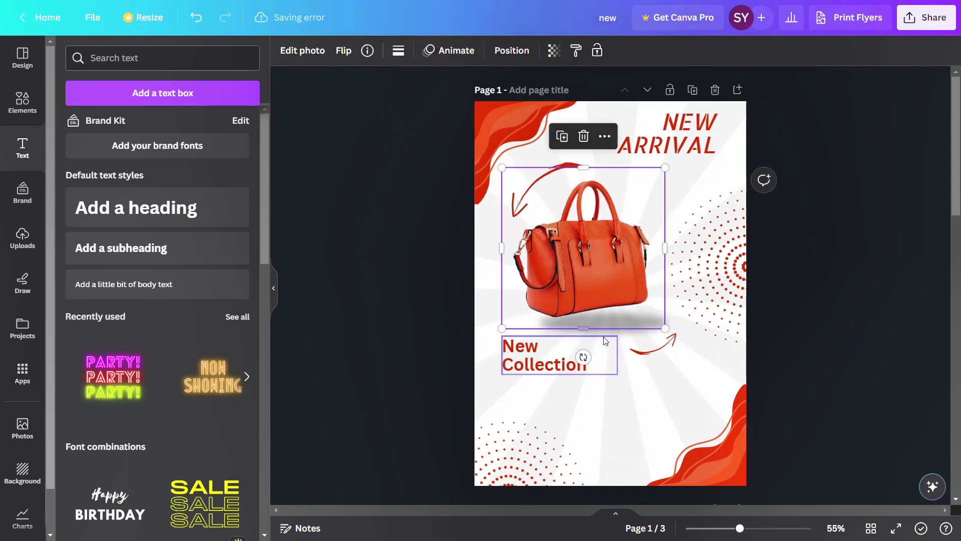
left_click(608, 340)
left_click(629, 340)
left_click_drag(629, 340, 615, 323)
left_click(650, 345)
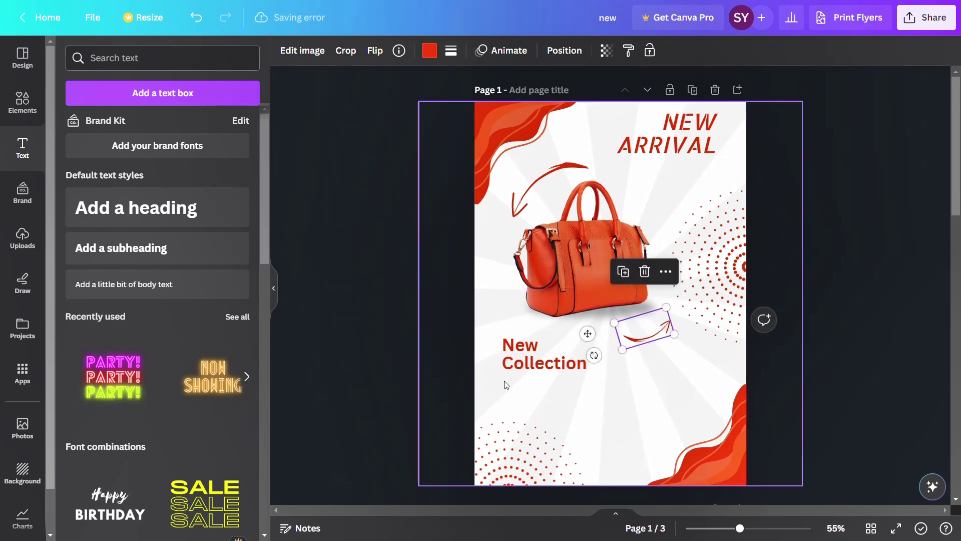
Try several fonts on "New Collection", settle on Amaranth and nudge the text slightly upward
left_click(524, 402)
left_click(522, 368)
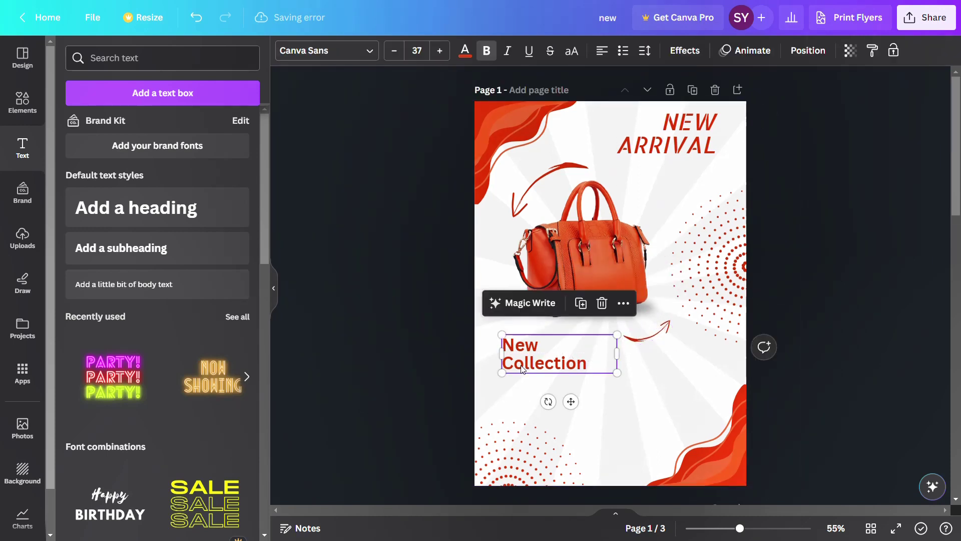
left_click(318, 55)
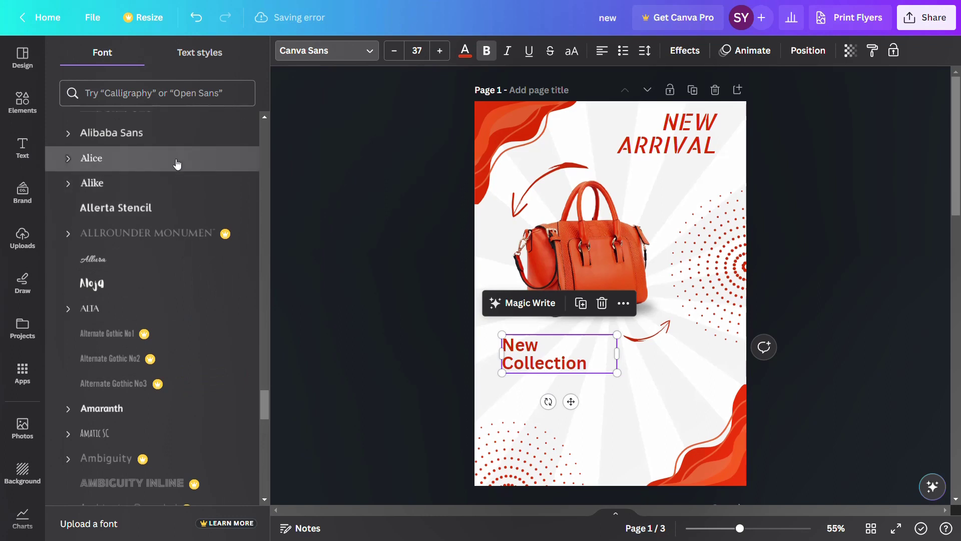
left_click(176, 161)
left_click(172, 180)
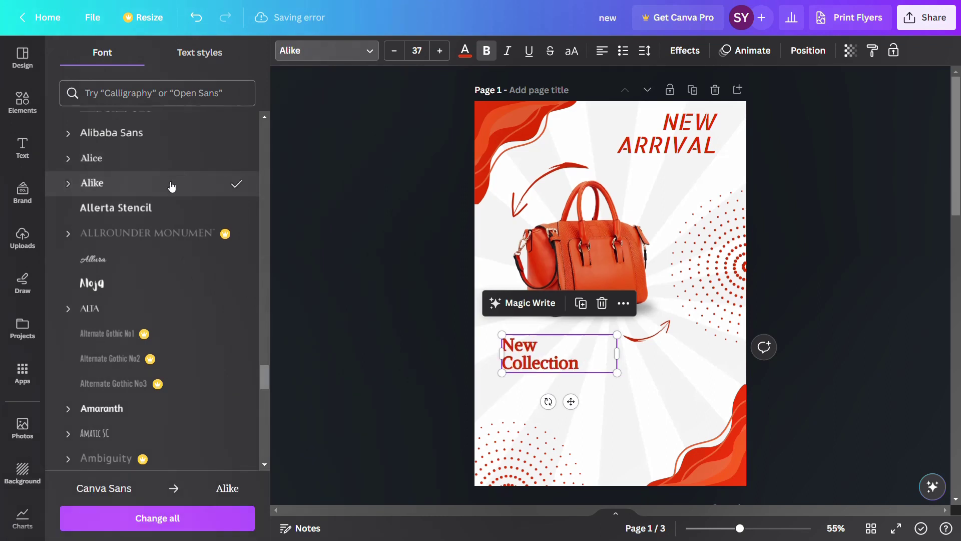
left_click(164, 205)
left_click(123, 264)
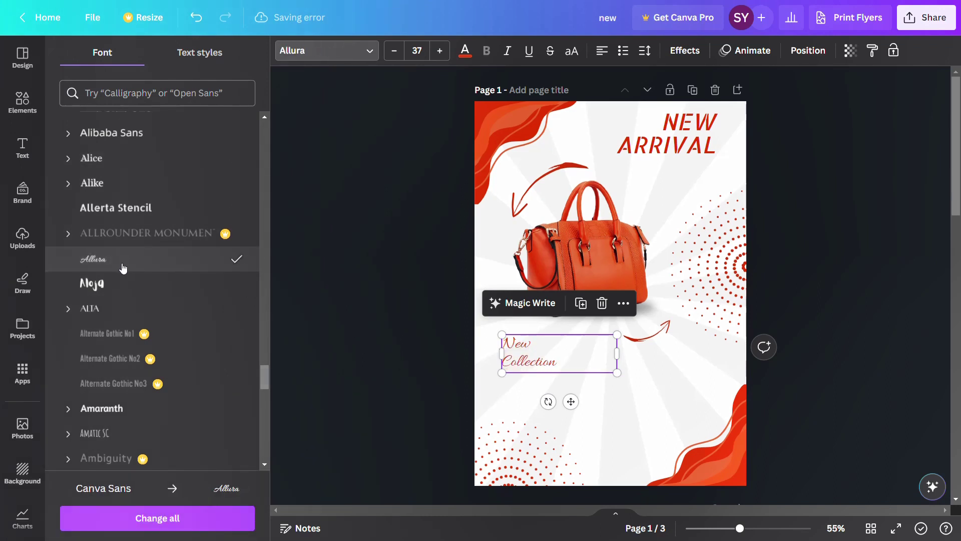
scroll(122, 268, "down", 4)
left_click(126, 224)
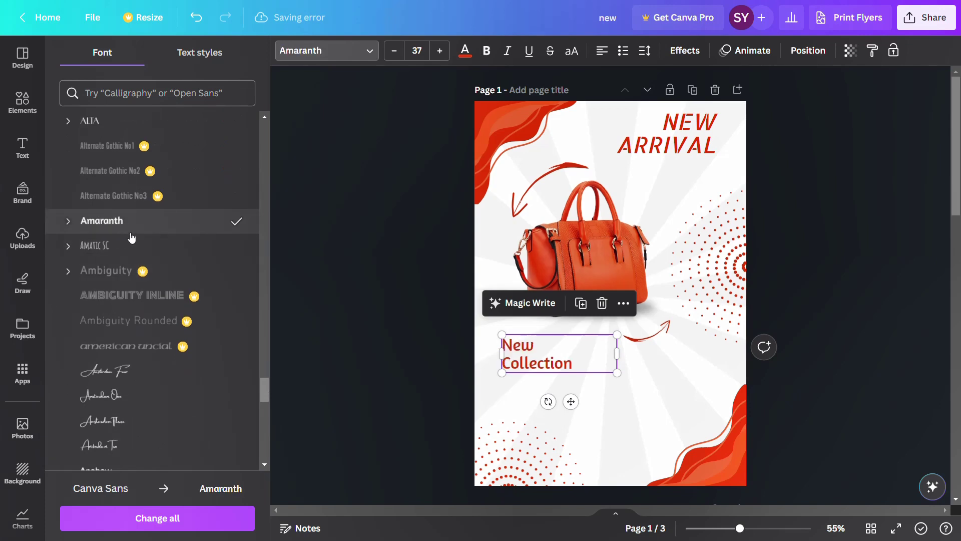
key("Escape")
left_click_drag(536, 355, 536, 349)
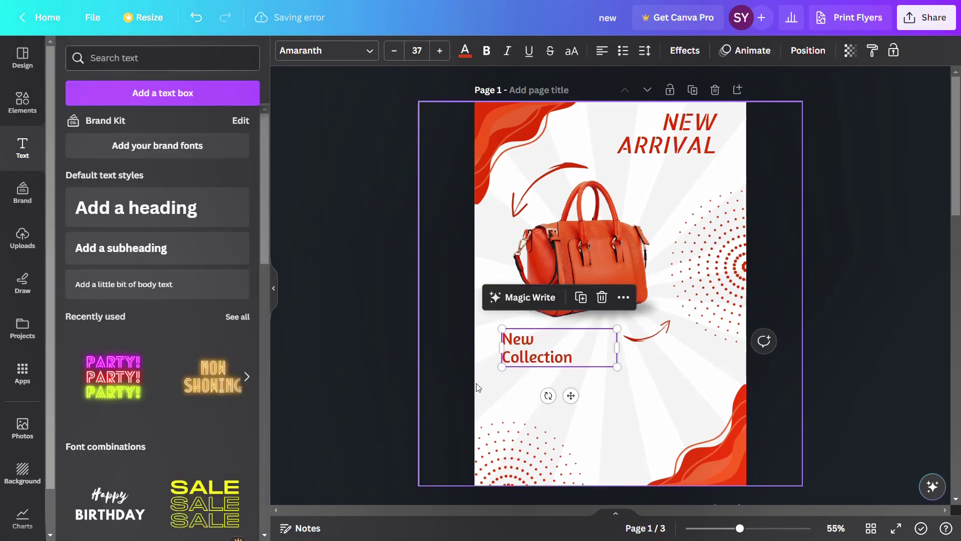
Add a subheading below "New Collection" reading "Enjoy our collection Leather Bag, with 40% off Special offer"
left_click(120, 248)
type("Enjoy our co")
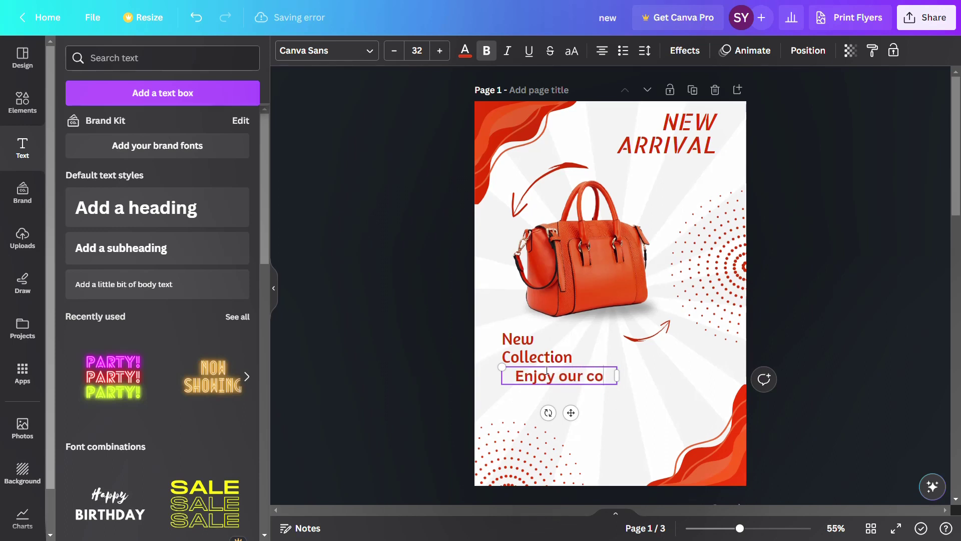
type("llectio")
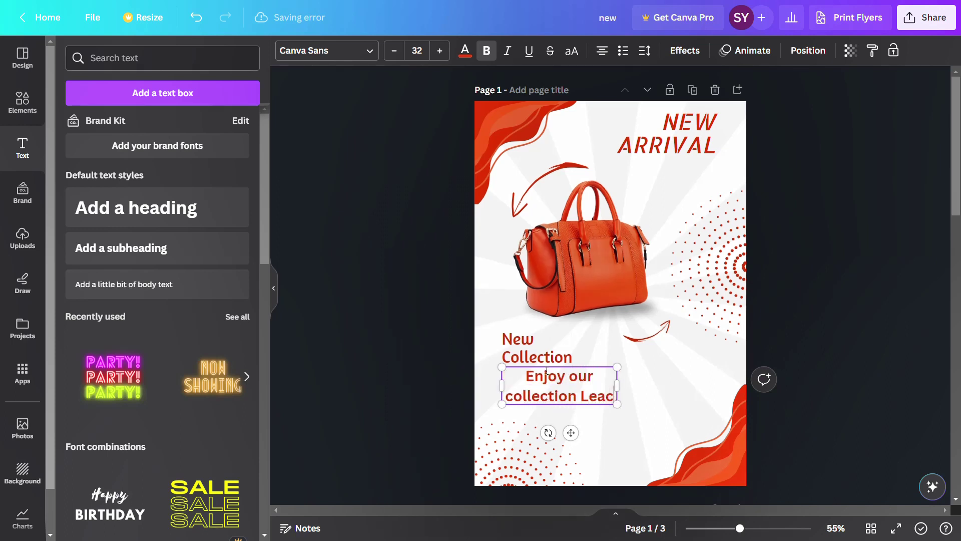
type("n Leather ")
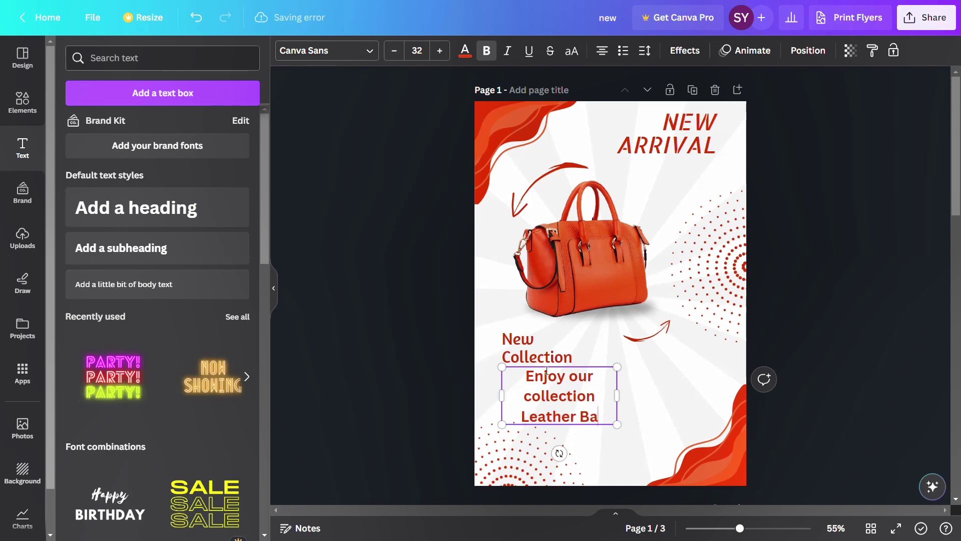
type("Bag, w")
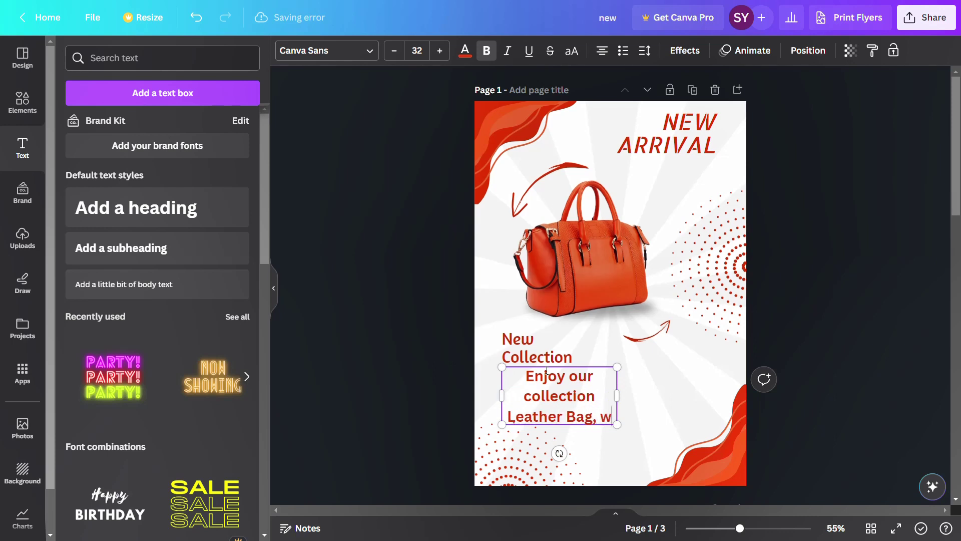
type("ith")
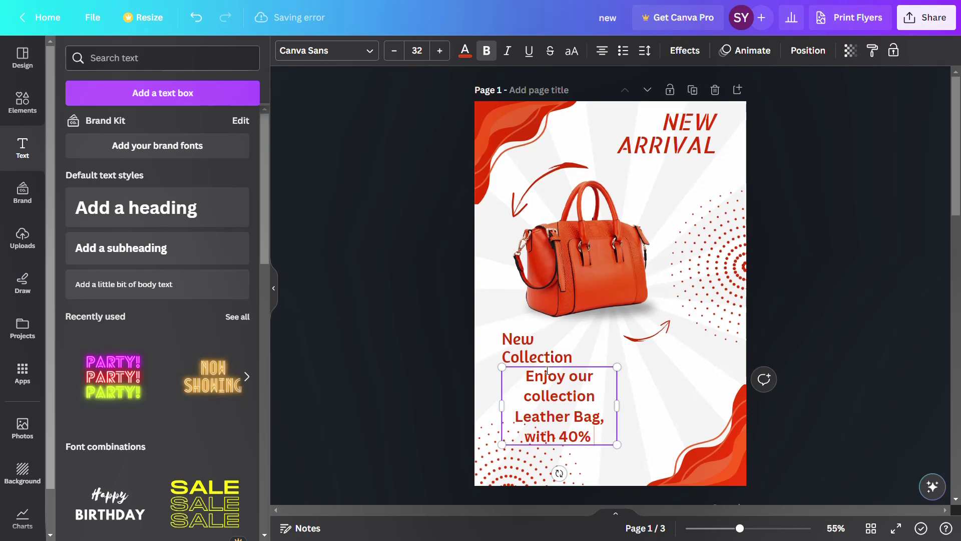
type("40% Speci")
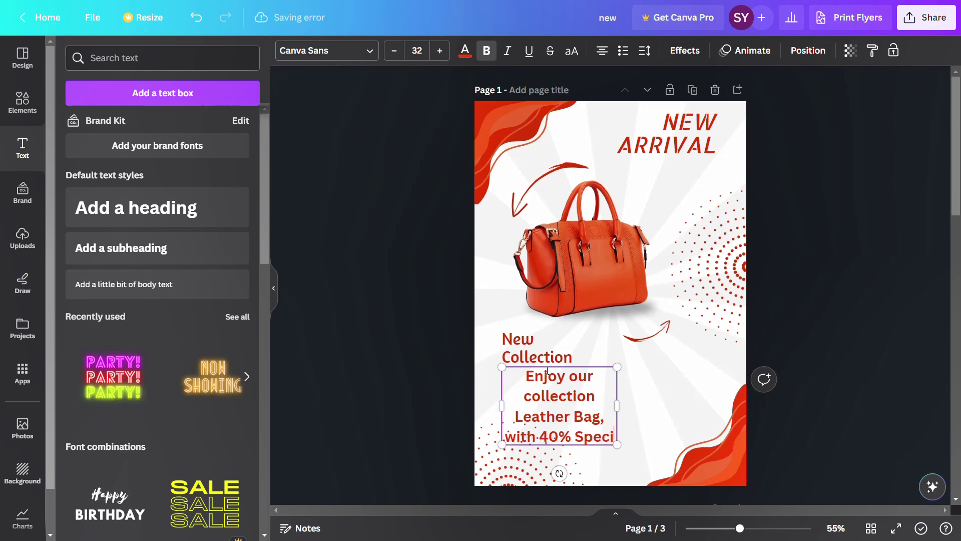
type("al offer")
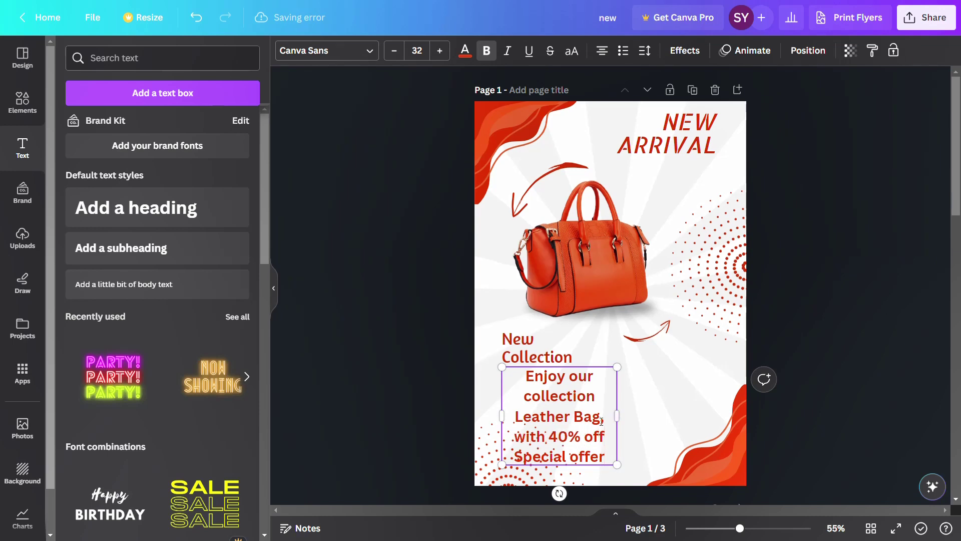
Fit the offer text onto two lines at size 23.2, using left-aligned Amaranth without bold
left_click_drag(617, 416, 690, 398)
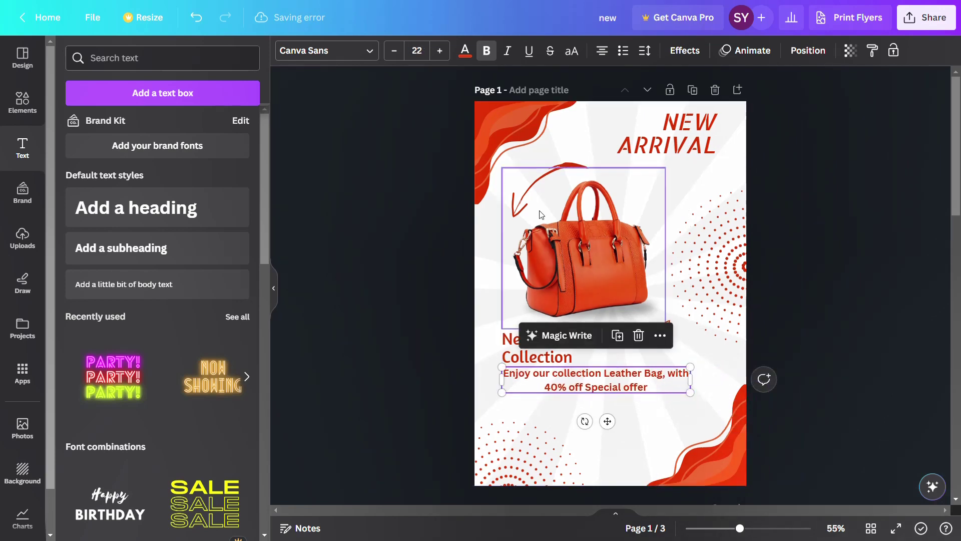
left_click(300, 50)
left_click(102, 246)
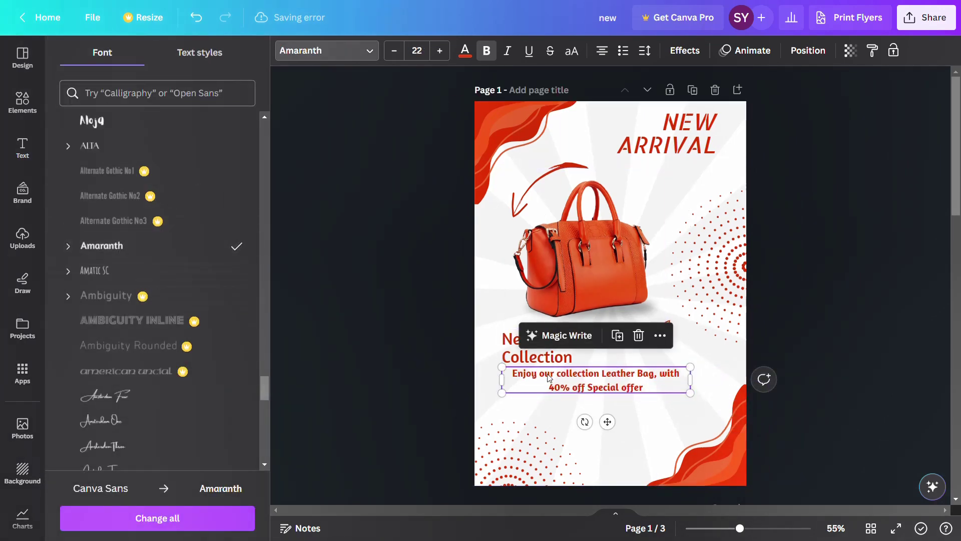
left_click(602, 50)
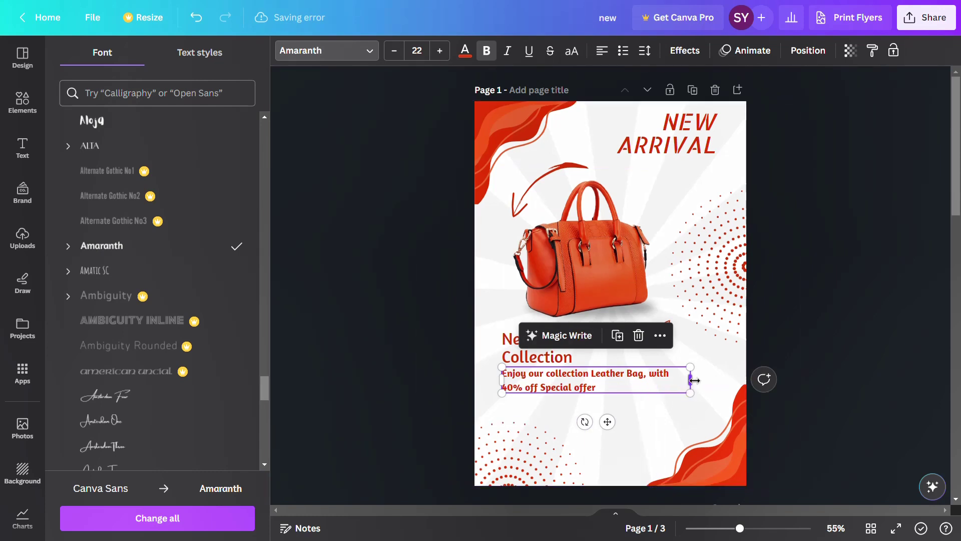
left_click_drag(691, 393, 680, 404)
left_click(575, 389)
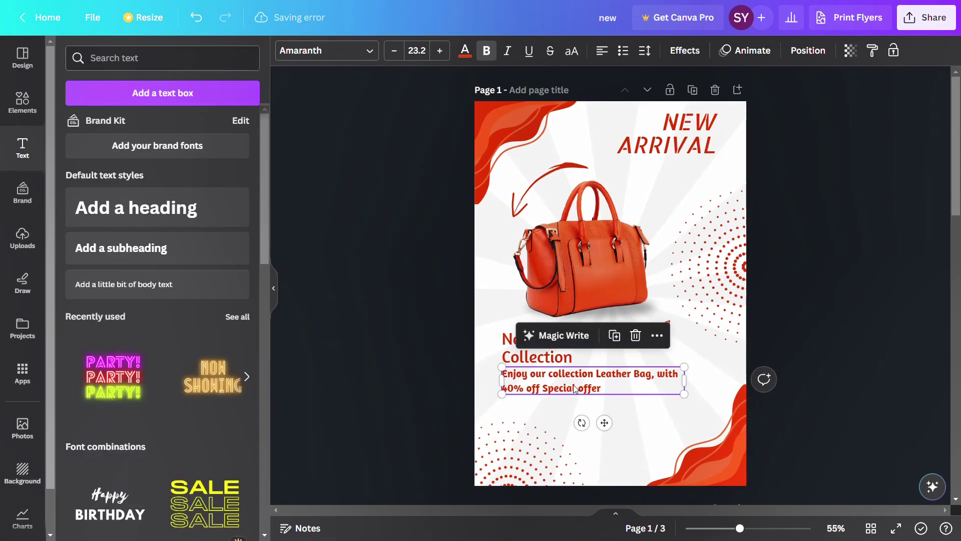
left_click(486, 51)
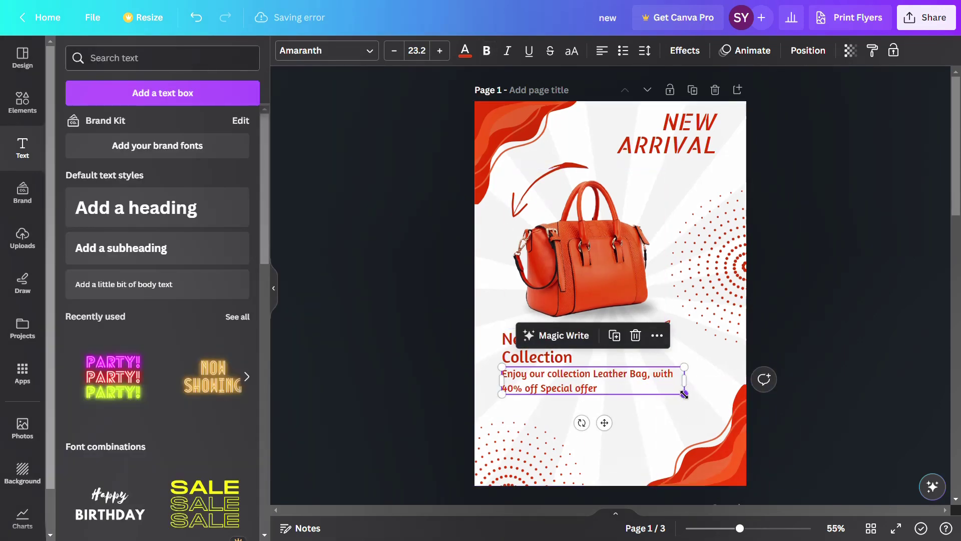
Set the offer text to size 24 and move it slightly down, leaving a gap below "New Collection"
key("ctrl+shift+period")
left_click_drag(646, 387, 642, 396)
Widen the letter spacing of "New Collection", align it just above the offer text, and italicize both texts
left_click(536, 351)
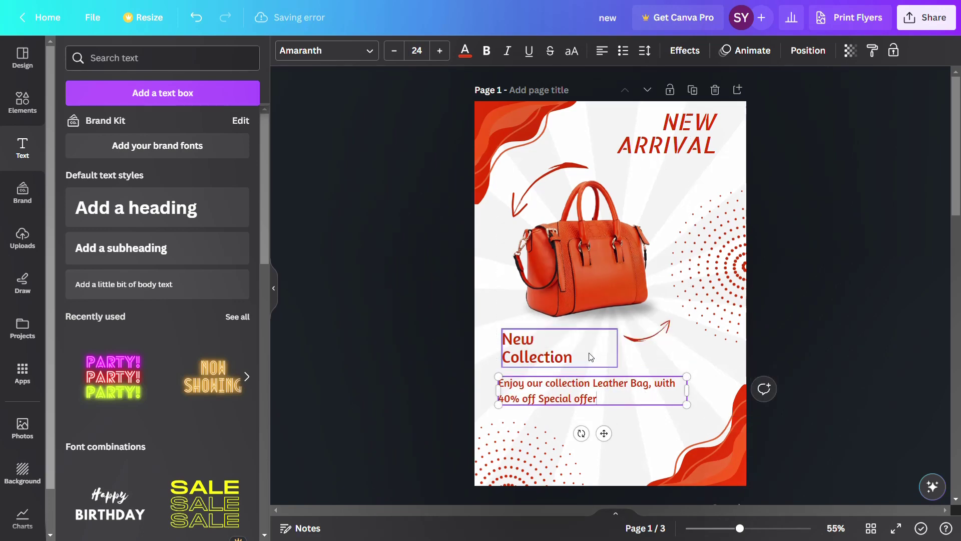
left_click(645, 51)
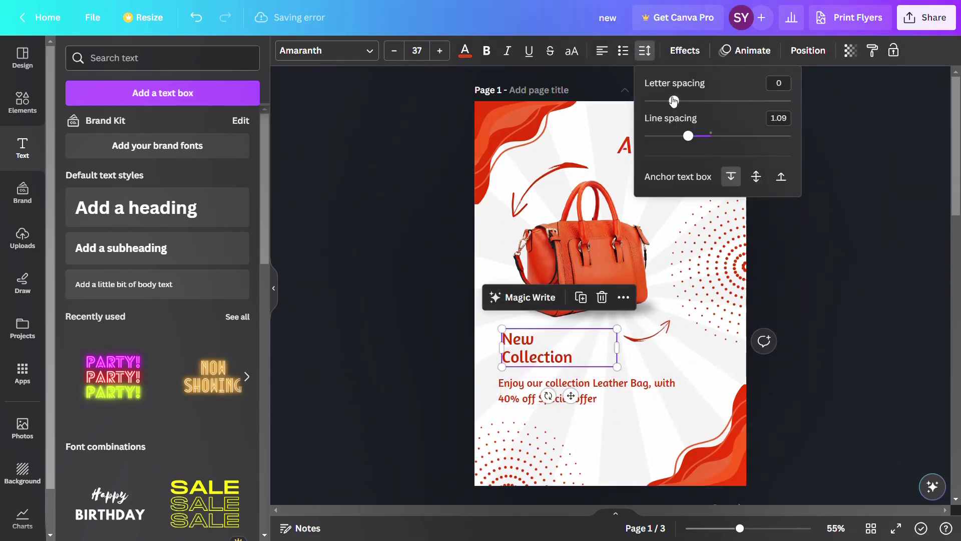
left_click_drag(674, 101, 701, 101)
left_click(644, 51)
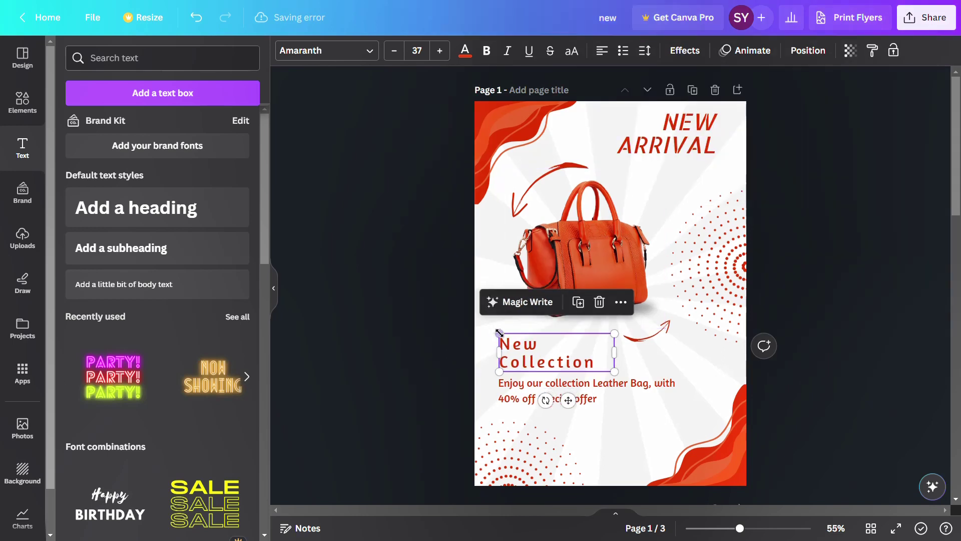
left_click(453, 395)
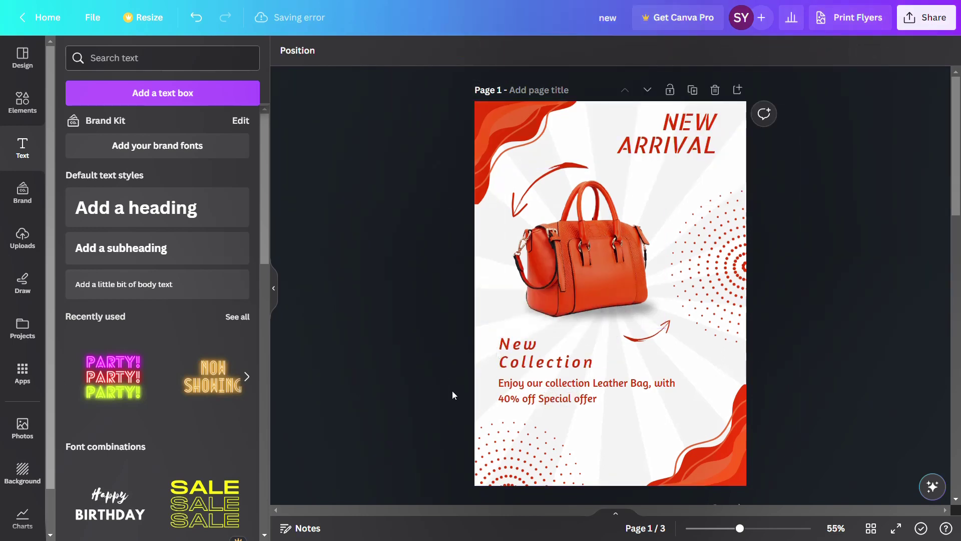
left_click(516, 400)
Add a heading reading "BUY NOW!" and set its font to Amaranth
left_click(167, 205)
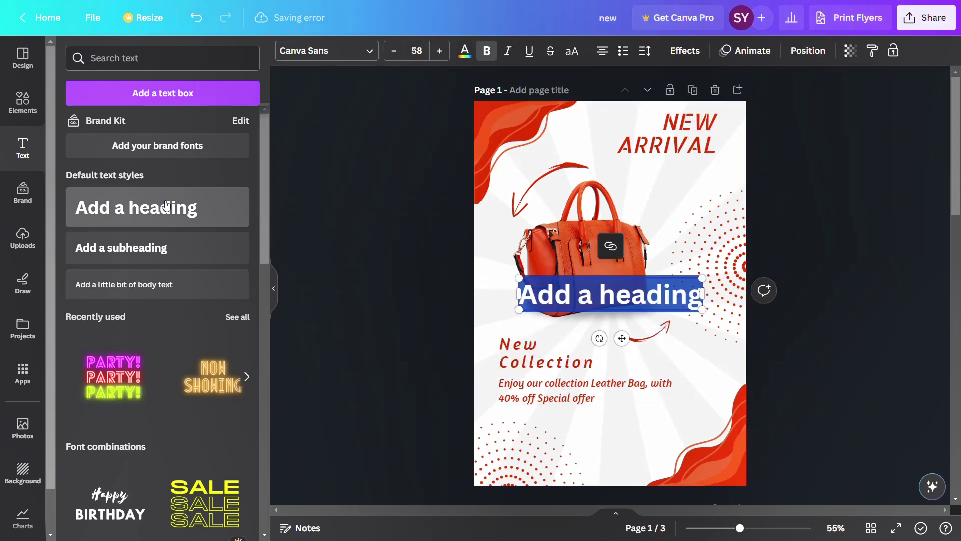
type("BUY NOW!")
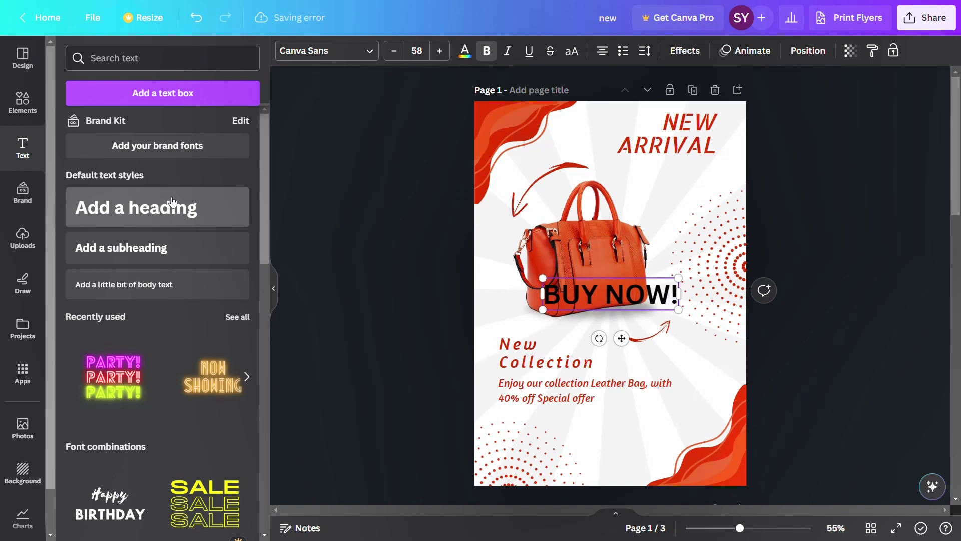
left_click(313, 51)
left_click(149, 249)
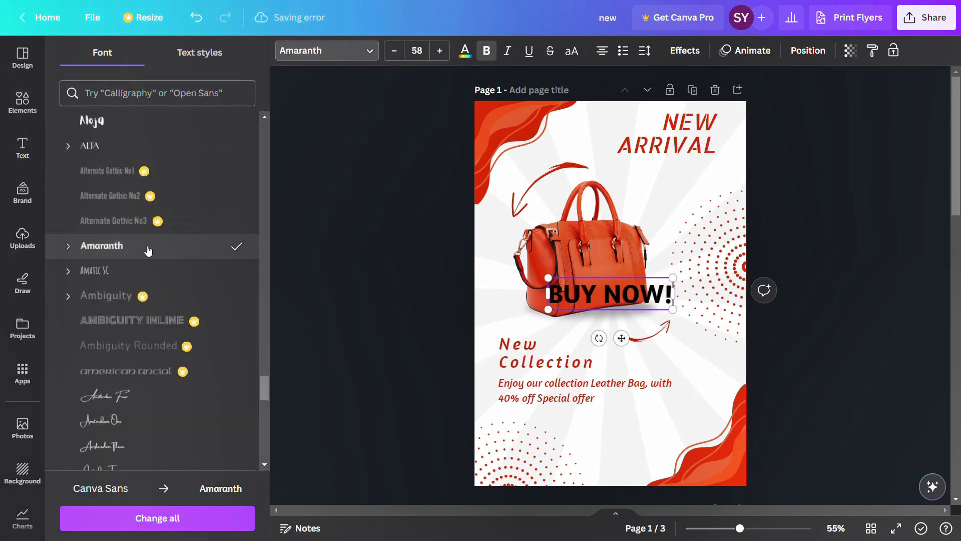
Color the "BUY NOW!" heading with the document's red, #df2f00
left_click(465, 50)
left_click(140, 125)
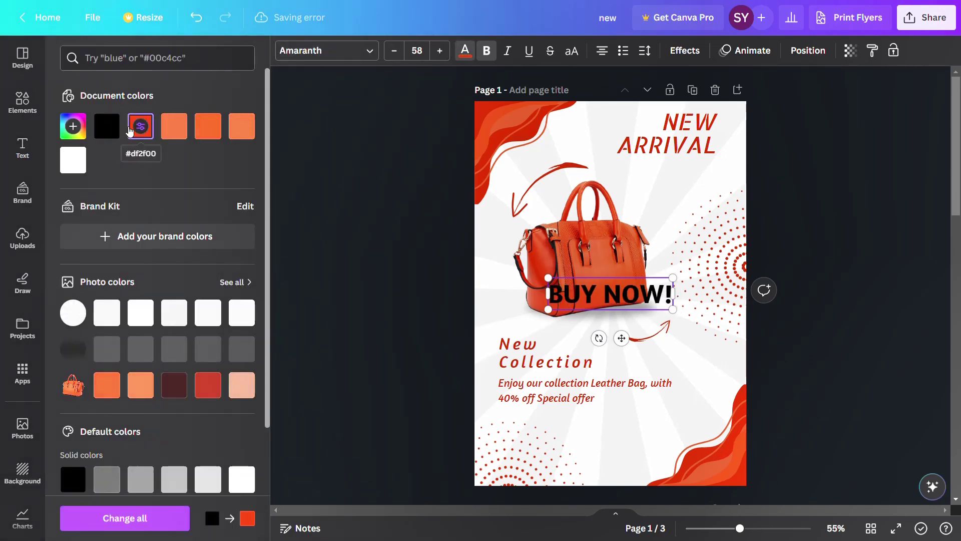
left_click(22, 147)
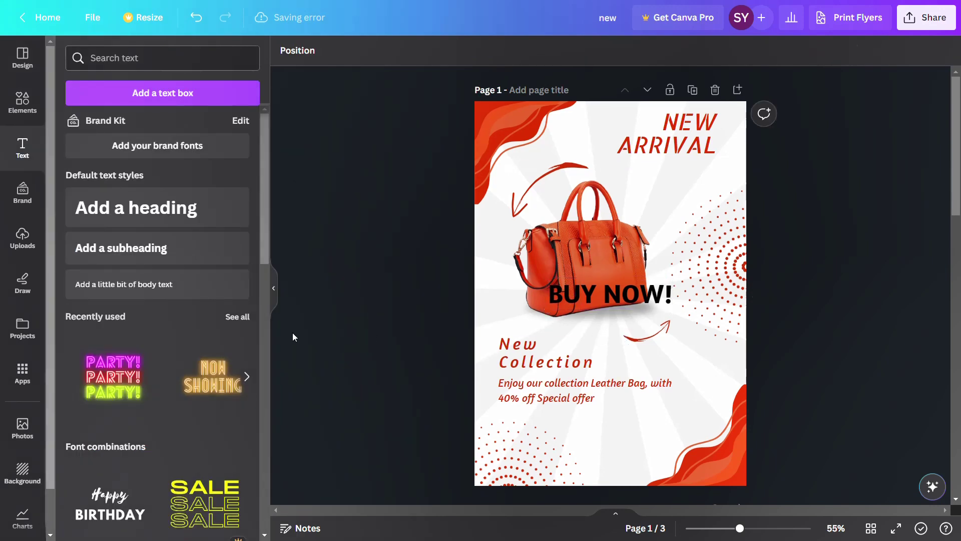
left_click(464, 50)
left_click(141, 125)
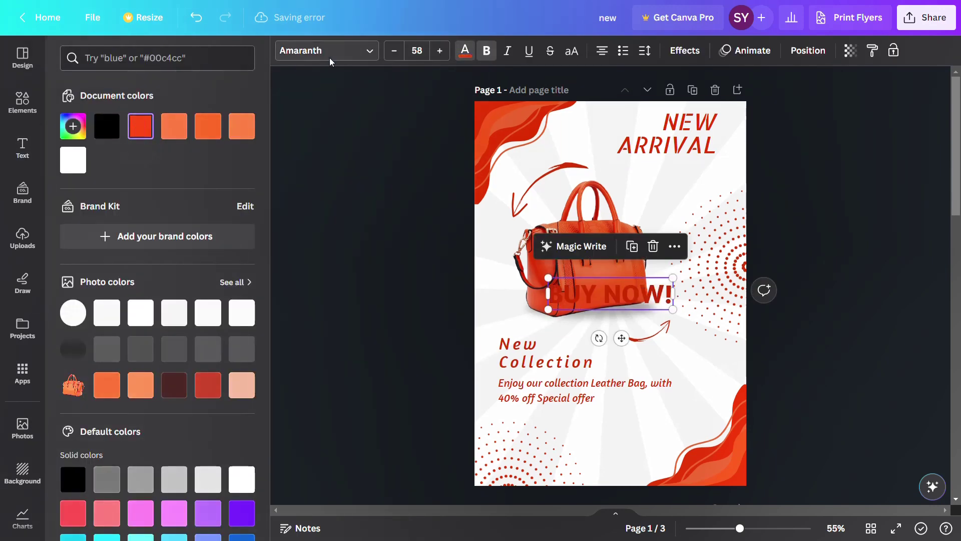
Reduce "BUY NOW!" to size 38 and place it below the offer text near the flyer's bottom edge
left_click(328, 52)
left_click_drag(621, 338, 614, 482)
left_click(394, 51)
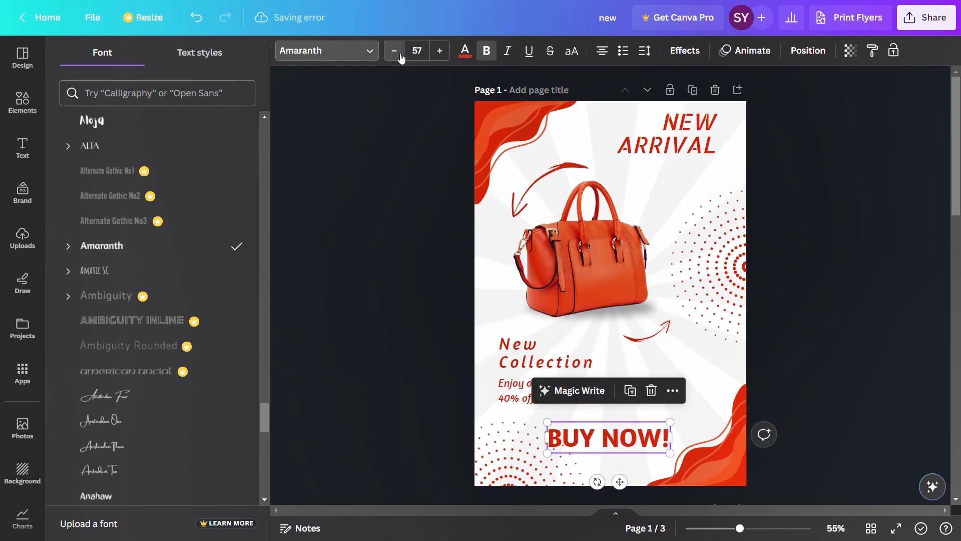
left_click(394, 51)
left_click(394, 50)
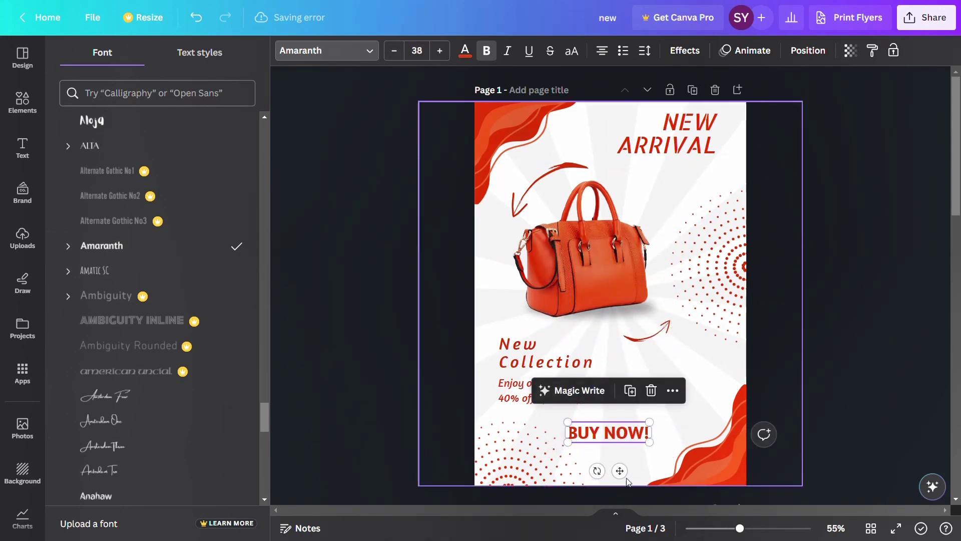
left_click_drag(620, 470, 621, 484)
Apply the Neon effect to "BUY NOW!" and increase the effect's intensity
left_click(683, 50)
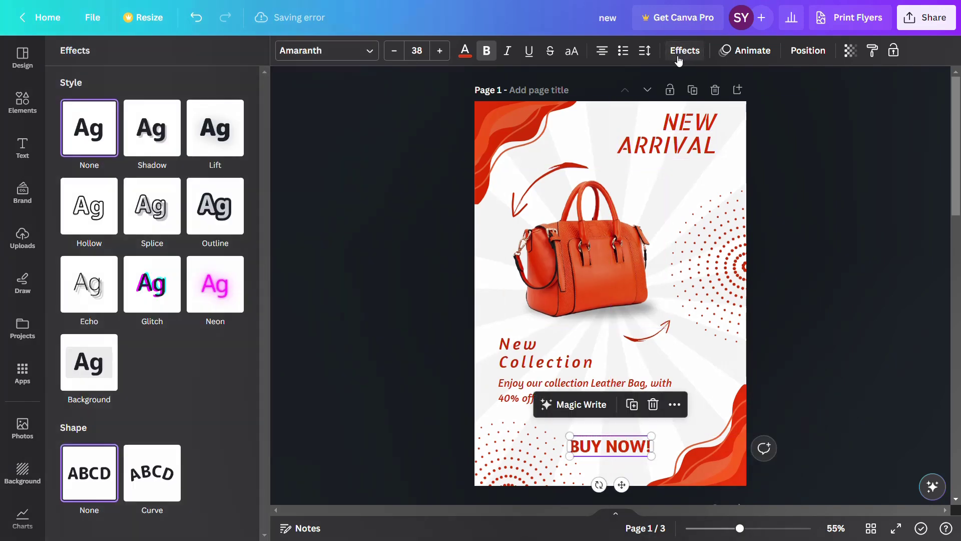
left_click(218, 310)
left_click_drag(144, 366, 282, 366)
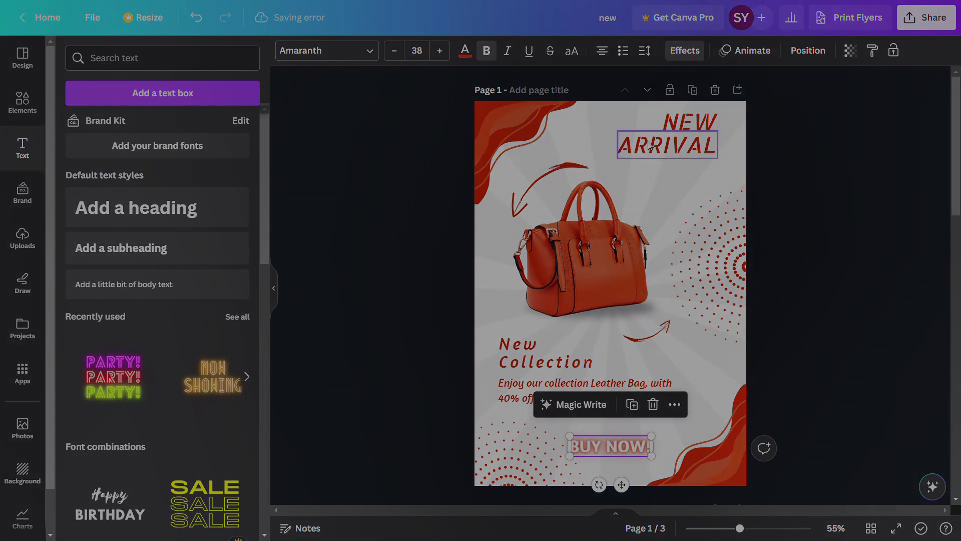